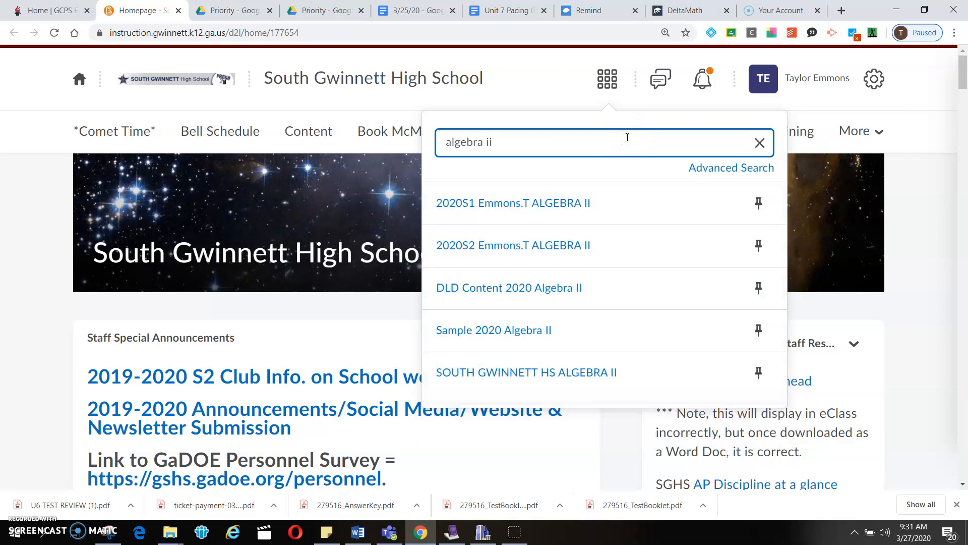
Open the SOUTH GWINNETT HS ALGEBRA II course and go to the Question Library of its quizzes.
{"action": "left_click", "coordinate": [615, 370]}
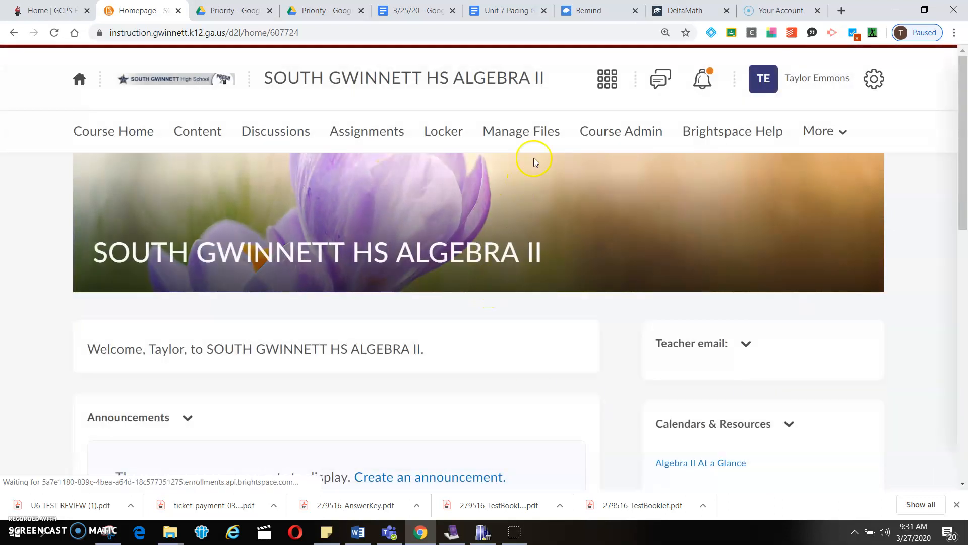
{"action": "left_click", "coordinate": [843, 135]}
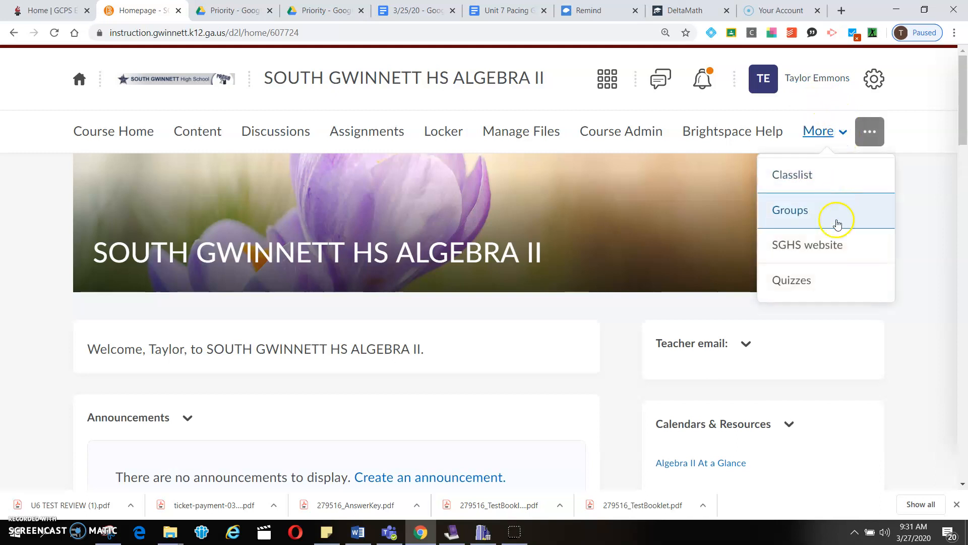
{"action": "left_click", "coordinate": [835, 280]}
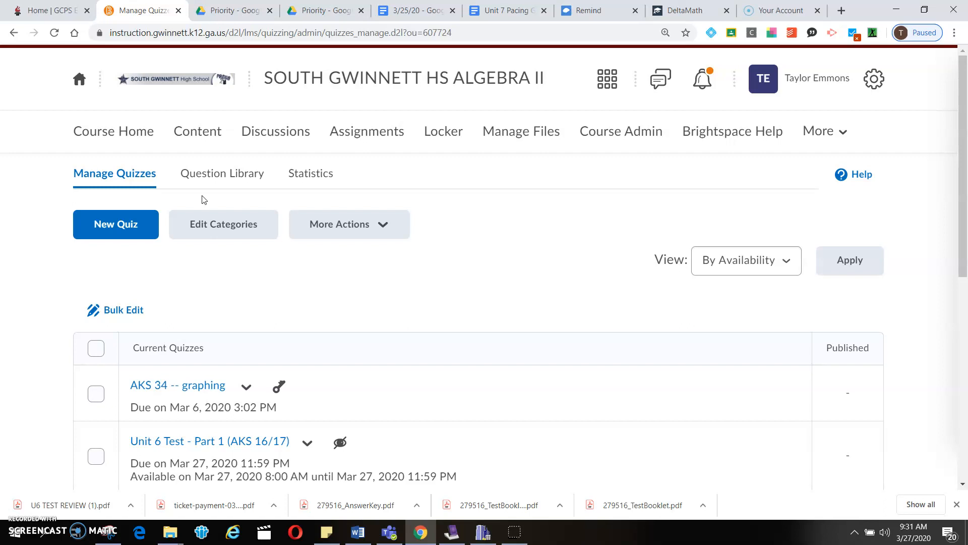
{"action": "left_click", "coordinate": [201, 166]}
{"action": "left_click", "coordinate": [214, 174]}
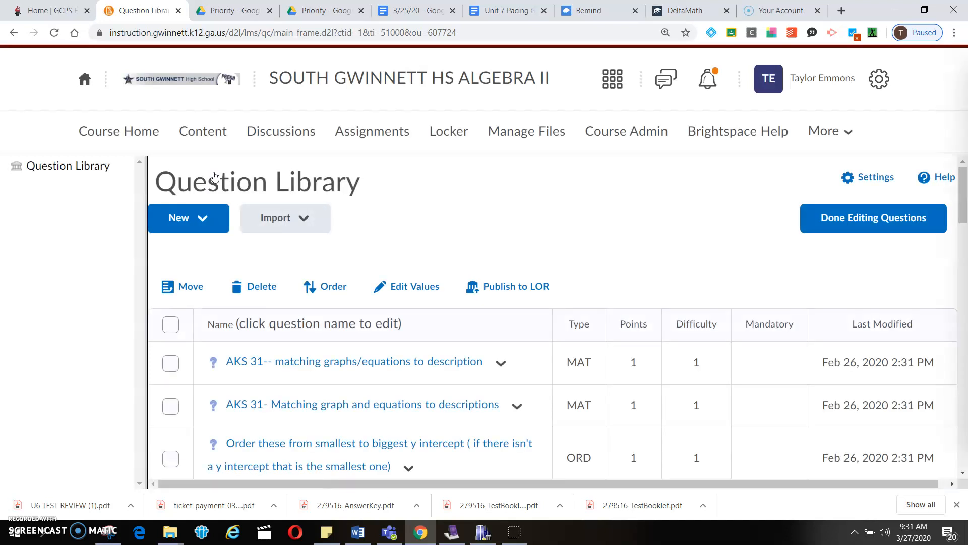
Start a new multiple choice question in the library with the question text "What color is the grass outside?".
{"action": "left_click", "coordinate": [207, 223]}
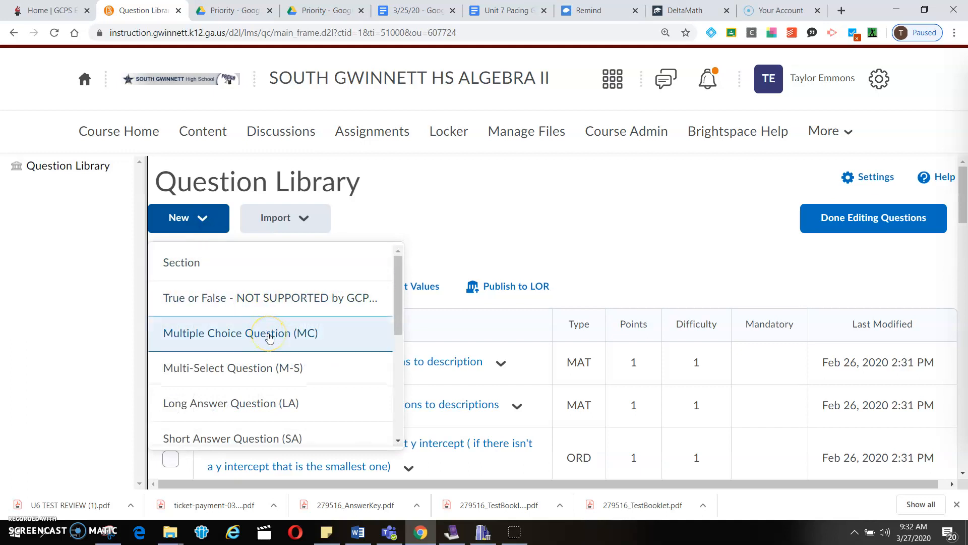
{"action": "left_click_drag", "start_coordinate": [398, 303], "coordinate": [396, 320]}
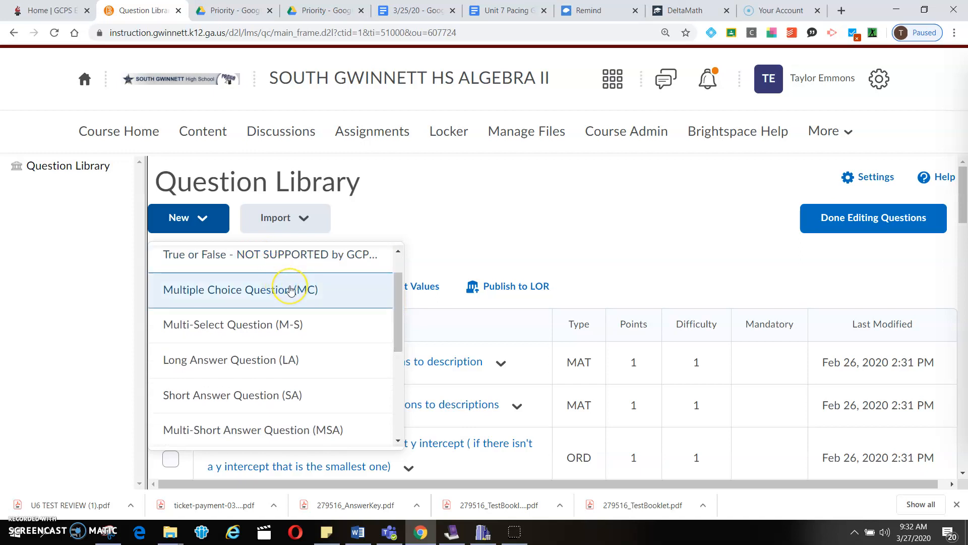
{"action": "left_click", "coordinate": [308, 337]}
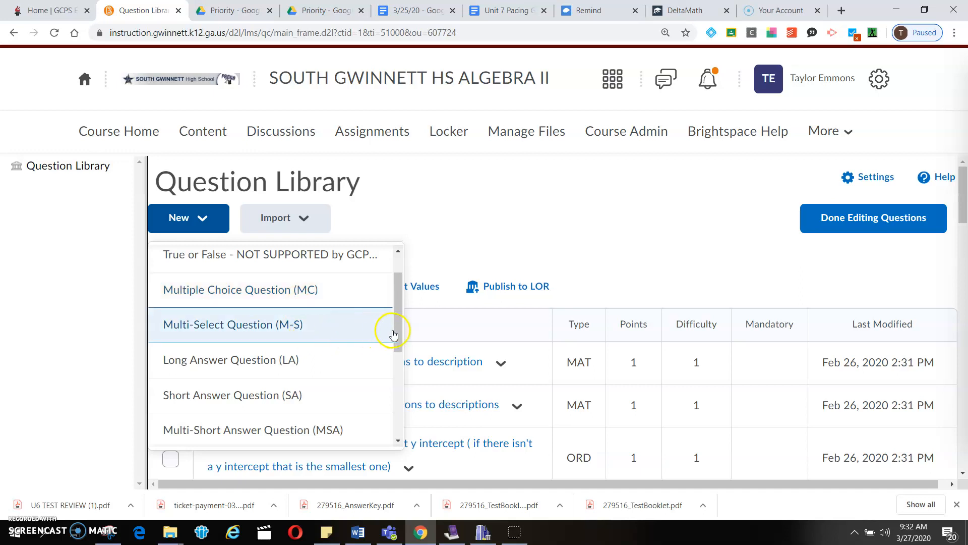
{"action": "left_click_drag", "start_coordinate": [402, 338], "coordinate": [403, 447]}
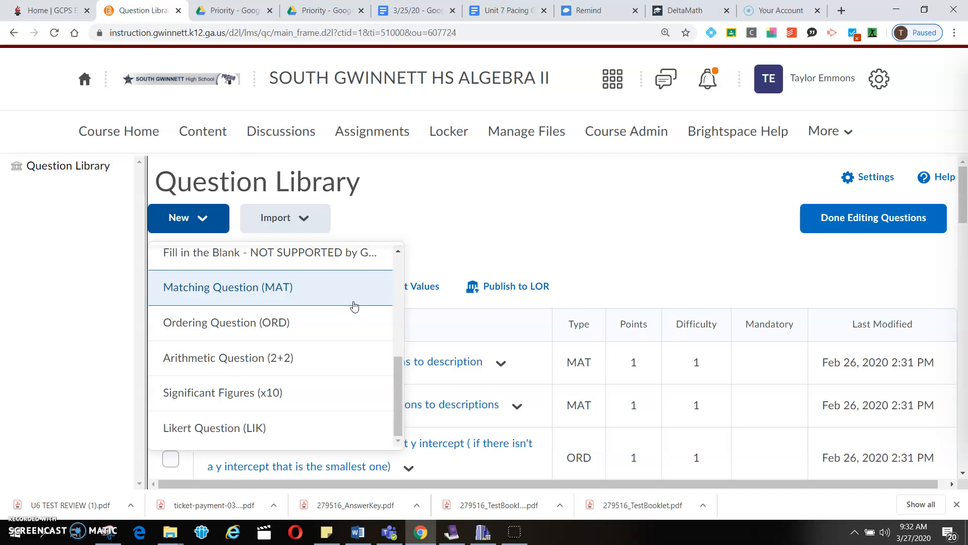
{"action": "left_click_drag", "start_coordinate": [395, 388], "coordinate": [396, 277]}
{"action": "left_click", "coordinate": [344, 332]}
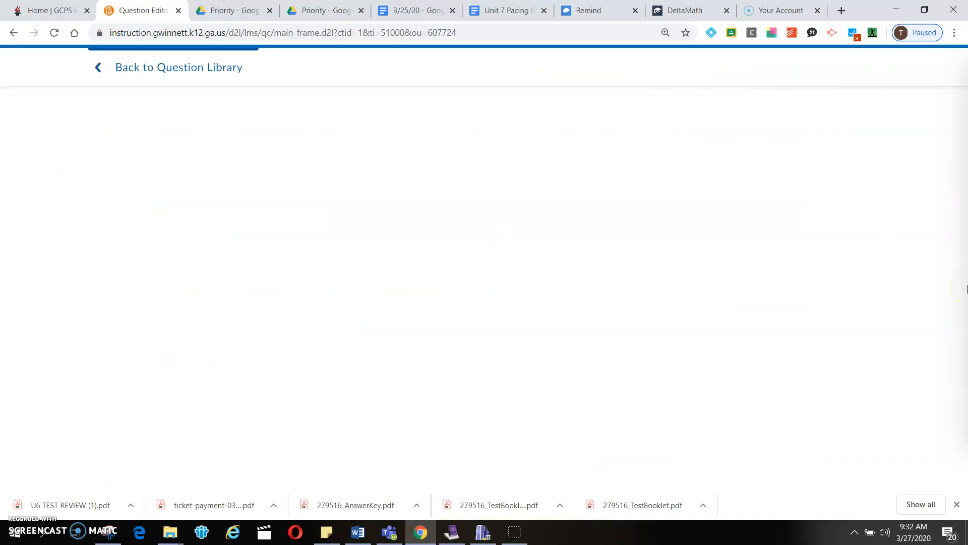
{"action": "left_click", "coordinate": [444, 221]}
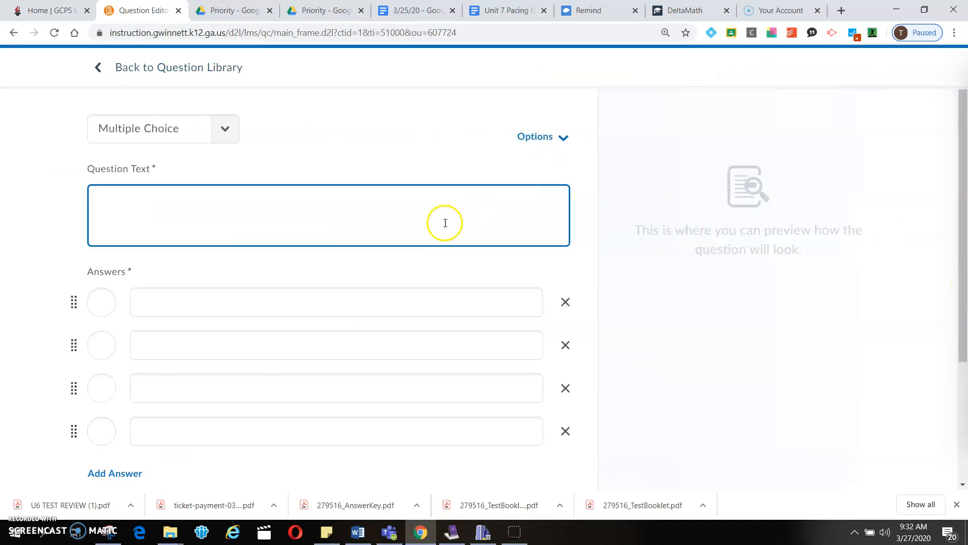
{"action": "type", "text": "What color is the grass outside?"}
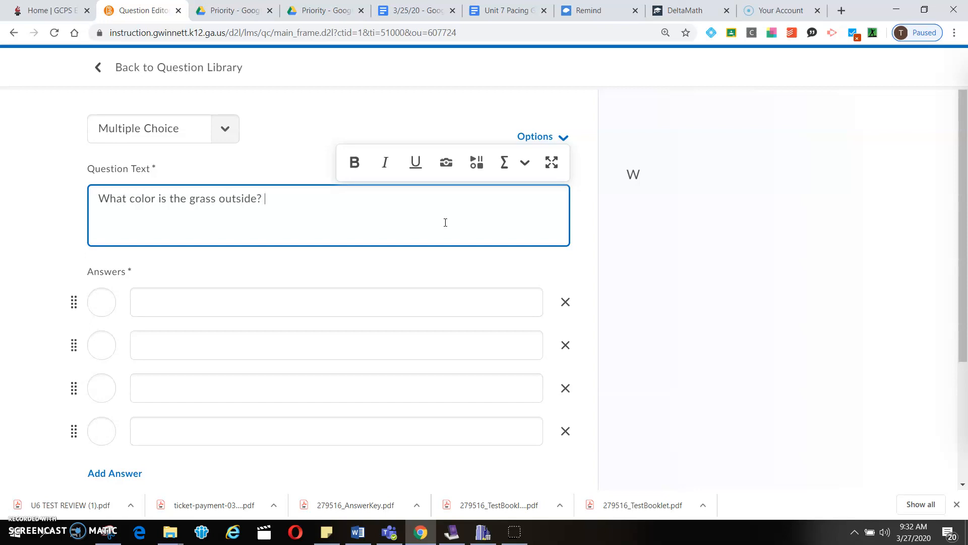
Enter the answers pink, green, blue and yellow, and mark green as the correct one.
{"action": "left_click", "coordinate": [456, 294]}
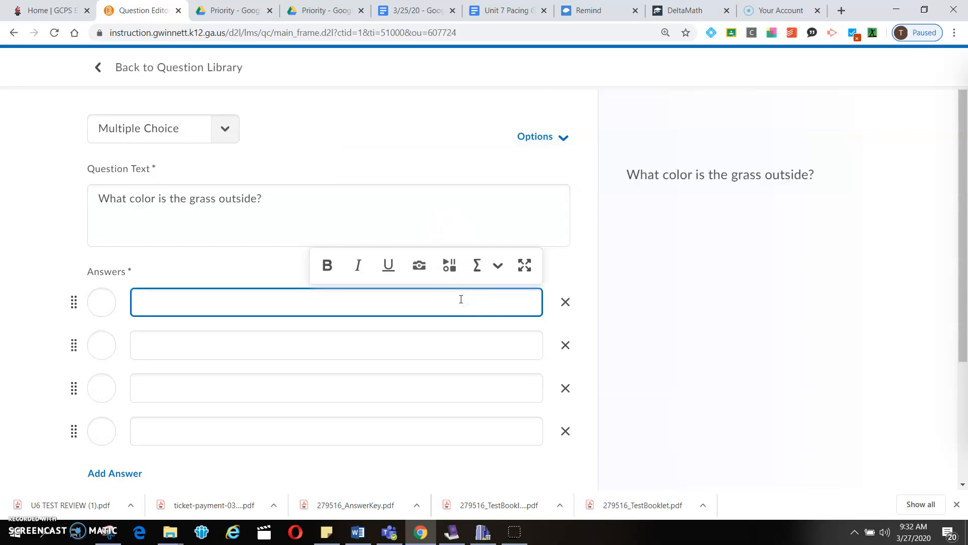
{"action": "left_click", "coordinate": [463, 345]}
{"action": "type", "text": "green"}
{"action": "left_click", "coordinate": [469, 395]}
{"action": "type", "text": "b;l"}
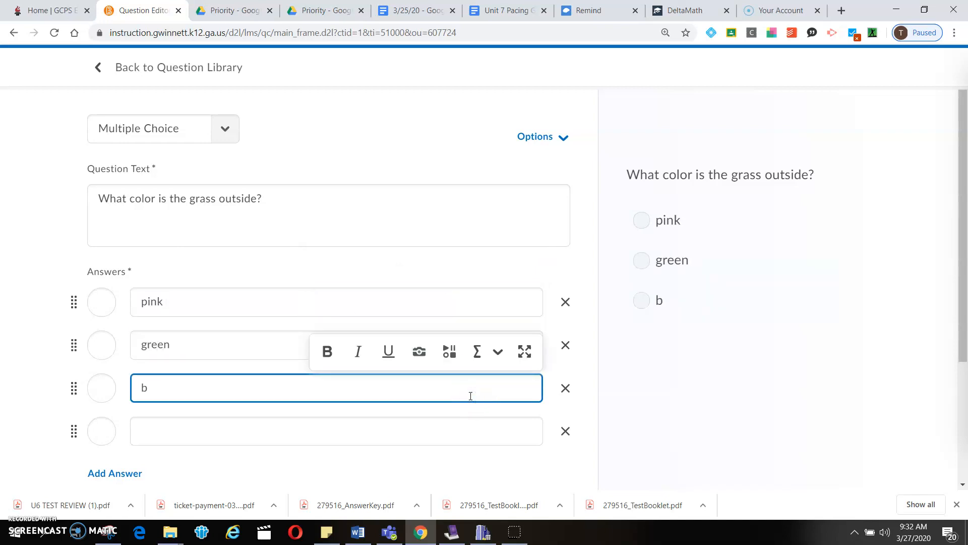
{"action": "left_click", "coordinate": [471, 421]}
{"action": "type", "text": "yellow"}
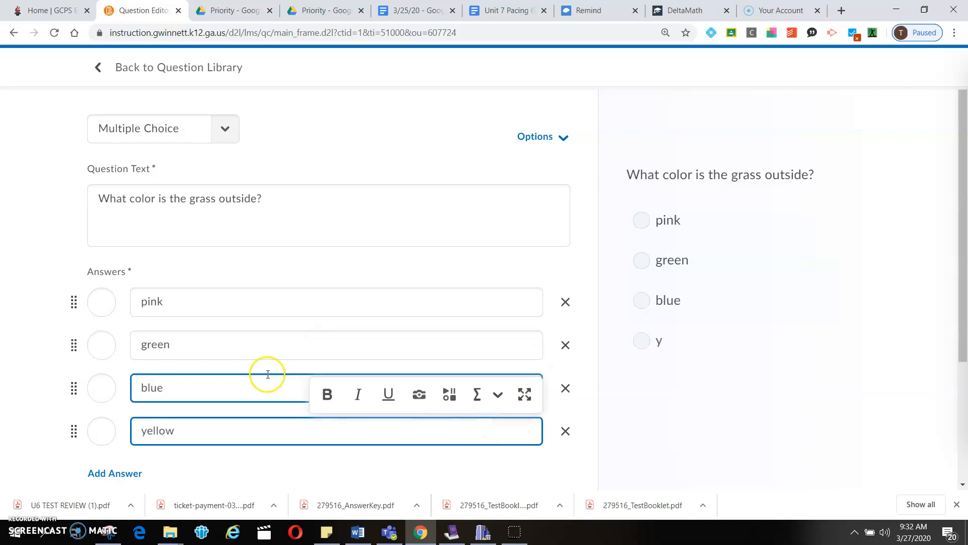
{"action": "left_click", "coordinate": [101, 347]}
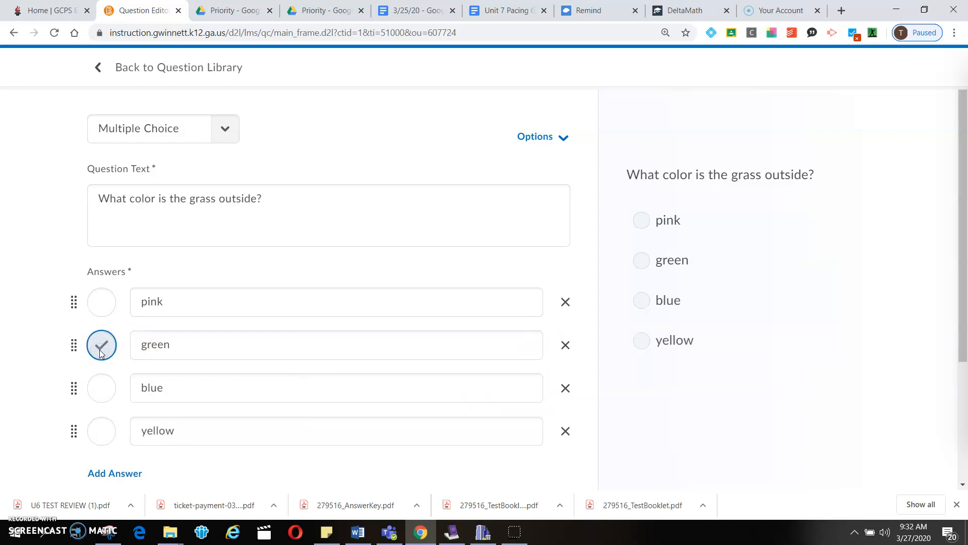
{"action": "mouse_move", "coordinate": [76, 347]}
{"action": "left_mouse_down"}
{"action": "mouse_move", "coordinate": [78, 388]}
{"action": "mouse_move", "coordinate": [69, 329]}
{"action": "mouse_move", "coordinate": [77, 331]}
{"action": "left_mouse_up"}
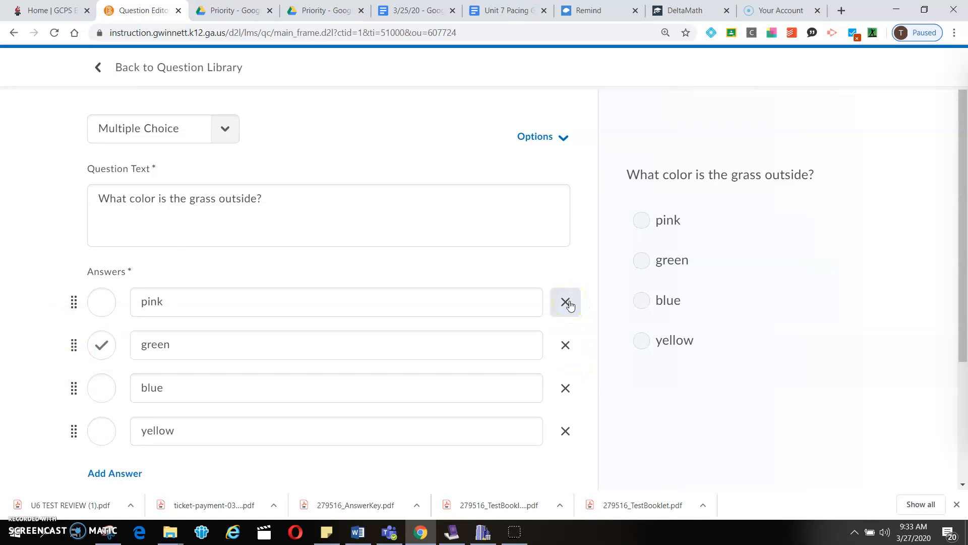
Randomize the answers for each student and save the grass color question.
{"action": "left_click", "coordinate": [962, 245]}
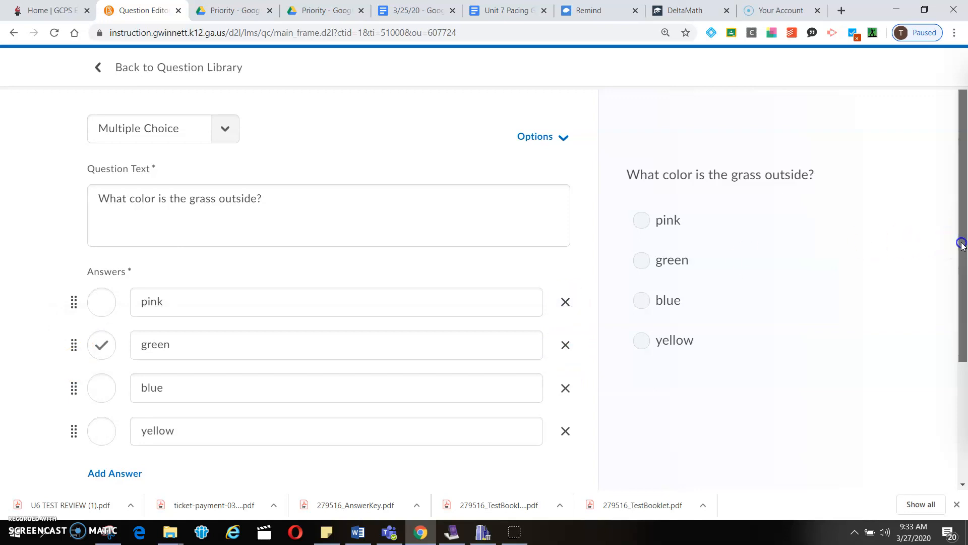
{"action": "left_click_drag", "start_coordinate": [962, 246], "coordinate": [962, 247]}
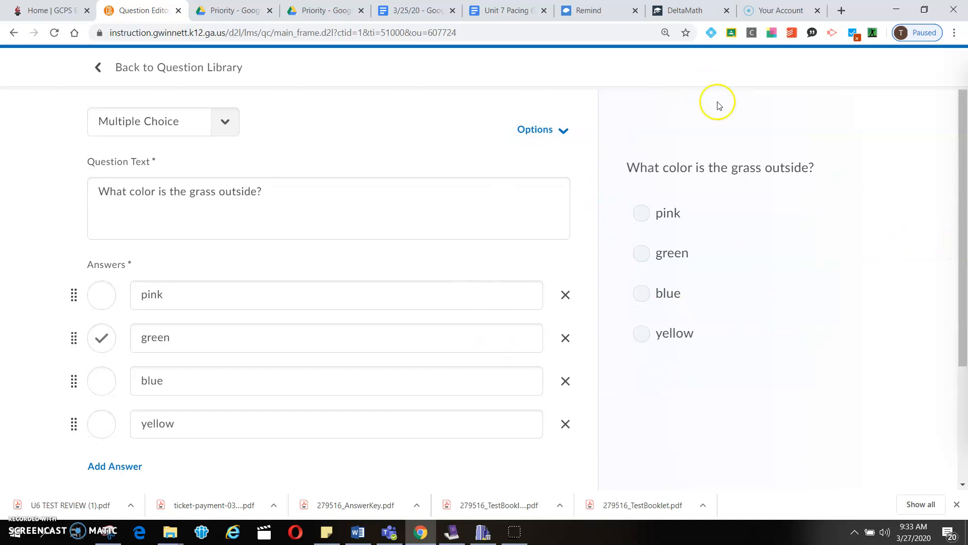
{"action": "left_click_drag", "start_coordinate": [962, 301], "coordinate": [964, 368]}
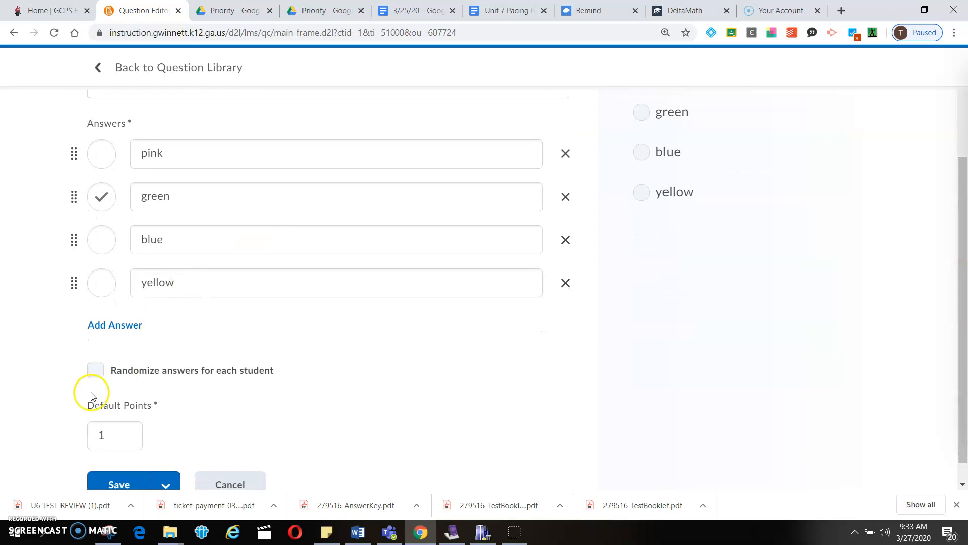
{"action": "left_click", "coordinate": [94, 375]}
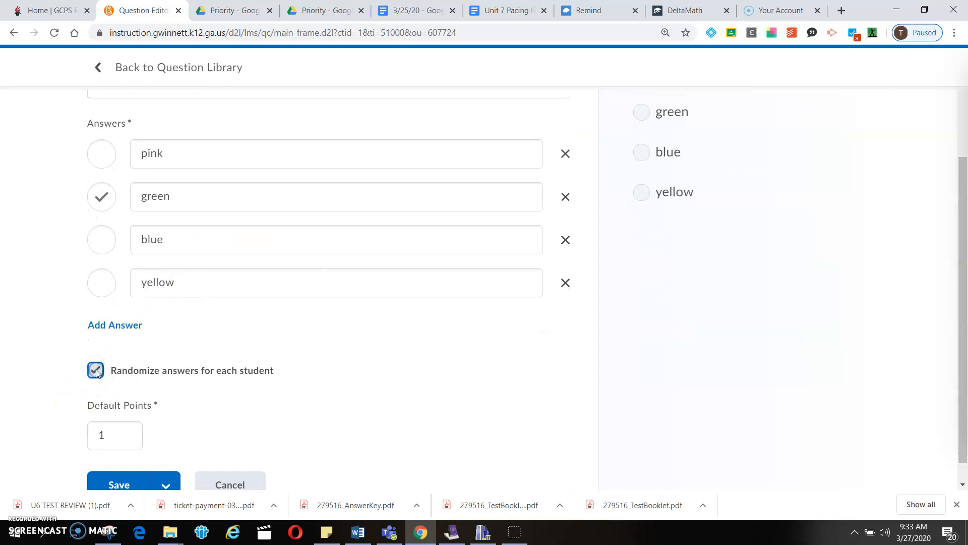
{"action": "scroll", "coordinate": [512, 457], "scroll_direction": "down", "scroll_amount": 1}
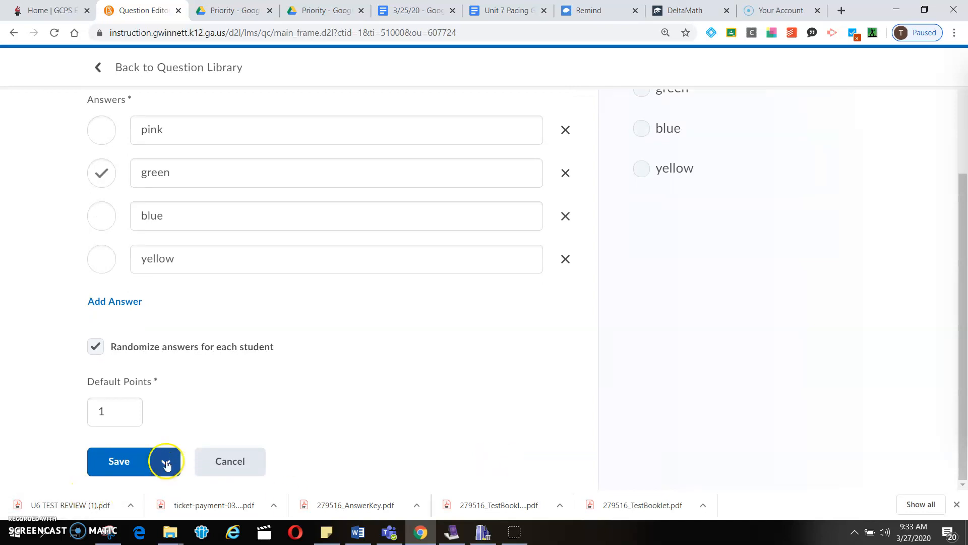
{"action": "left_click", "coordinate": [130, 461]}
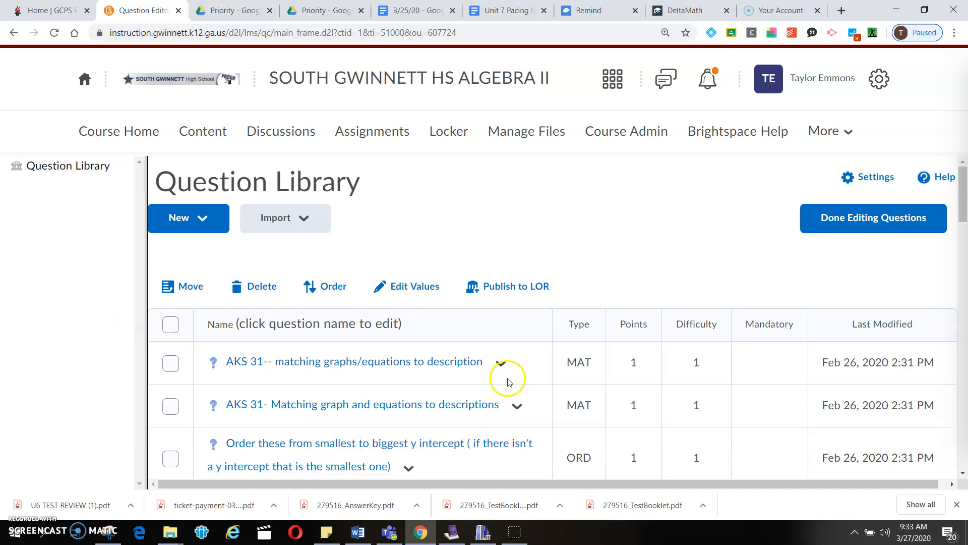
Finish editing the question library and create a new quiz named "This is an example quiz".
{"action": "left_click", "coordinate": [857, 222]}
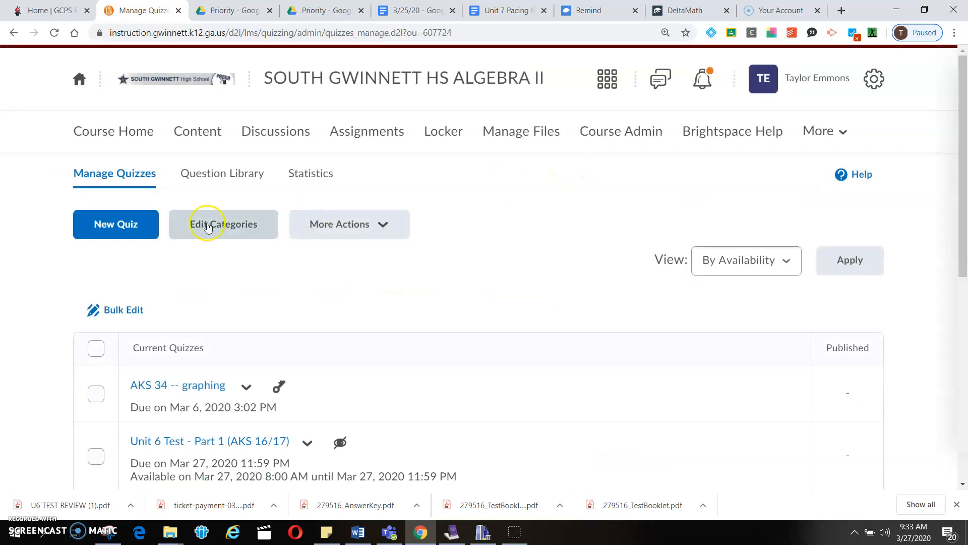
{"action": "left_click", "coordinate": [125, 231]}
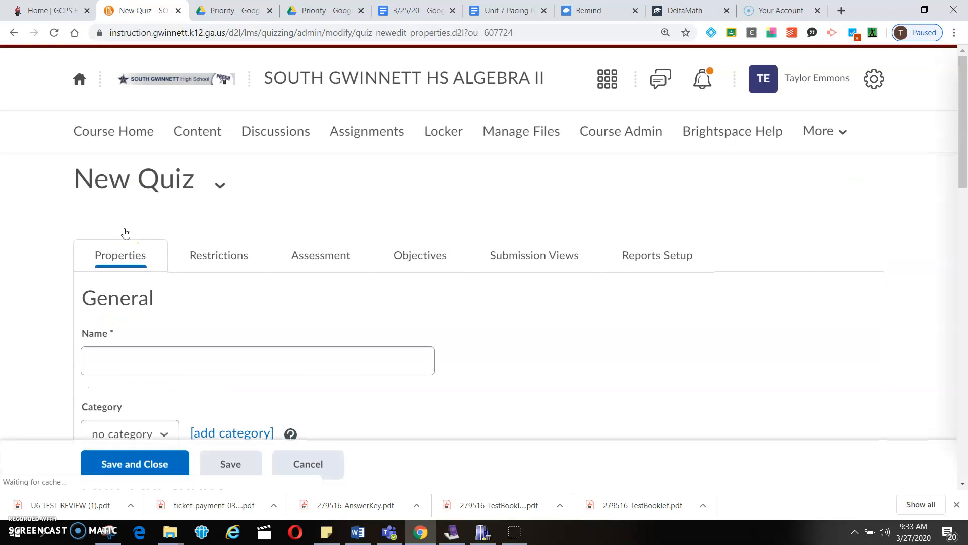
{"action": "left_click", "coordinate": [183, 372]}
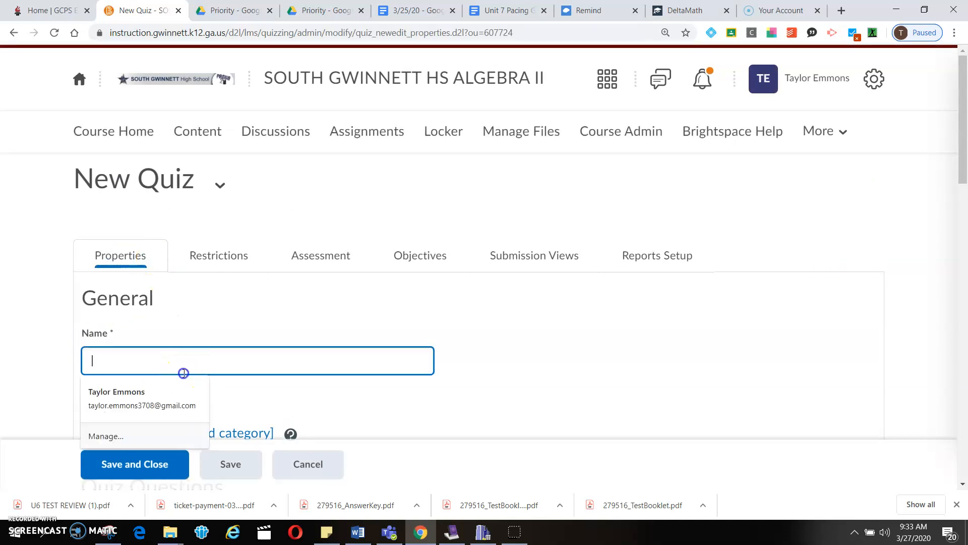
{"action": "type", "text": "This is an ex"}
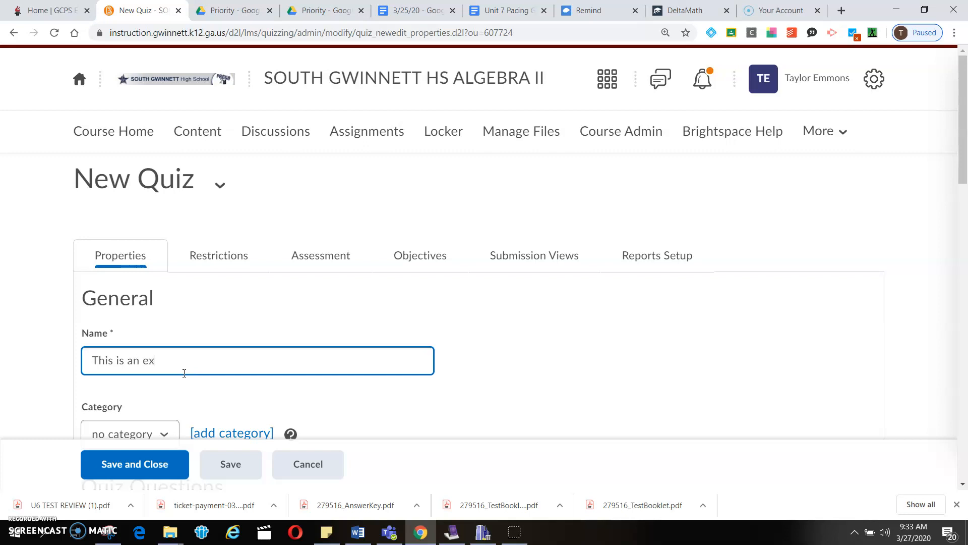
{"action": "type", "text": "uiz"}
{"action": "scroll", "coordinate": [184, 373], "scroll_direction": "down", "scroll_amount": 4}
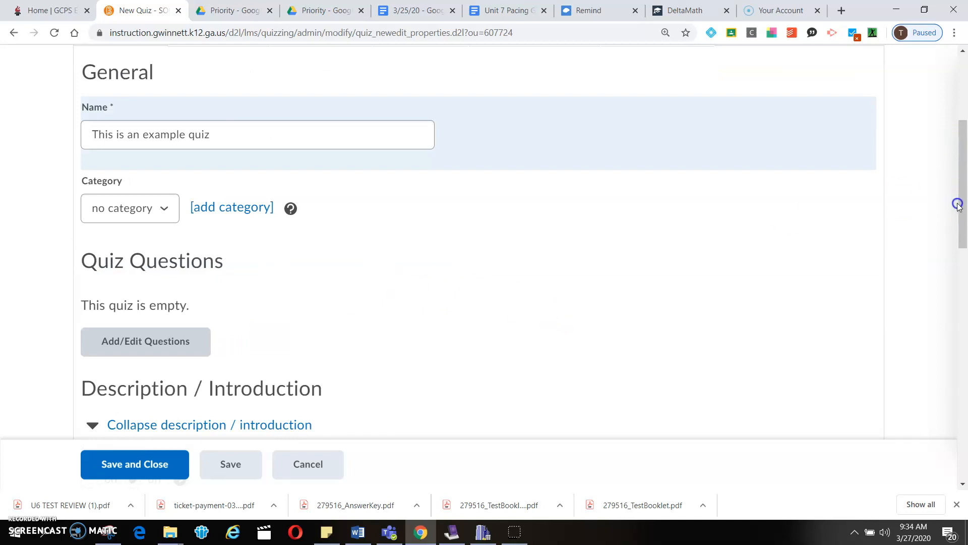
Import the question "What color is the grass outside?" from the Question Library into the quiz and finish editing its questions.
{"action": "left_click", "coordinate": [180, 340]}
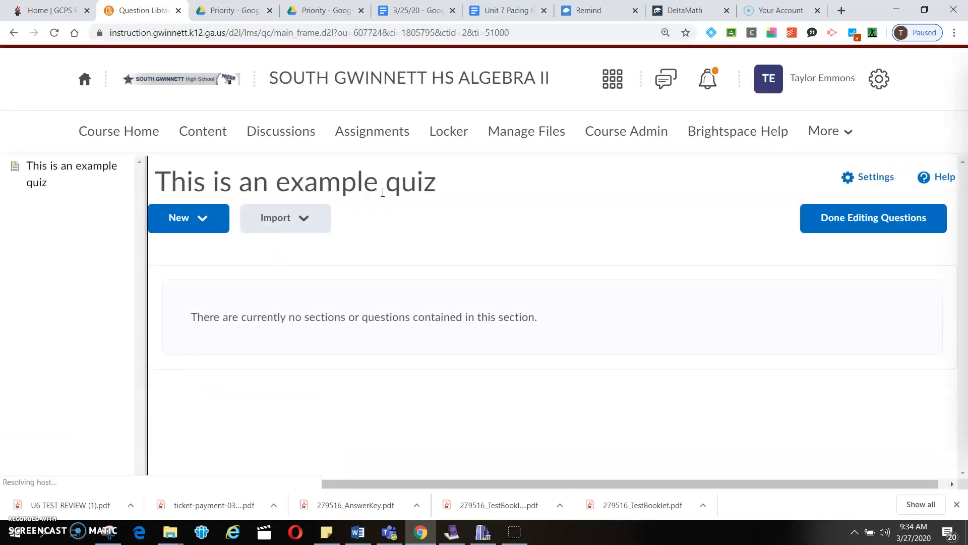
{"action": "left_click", "coordinate": [303, 222]}
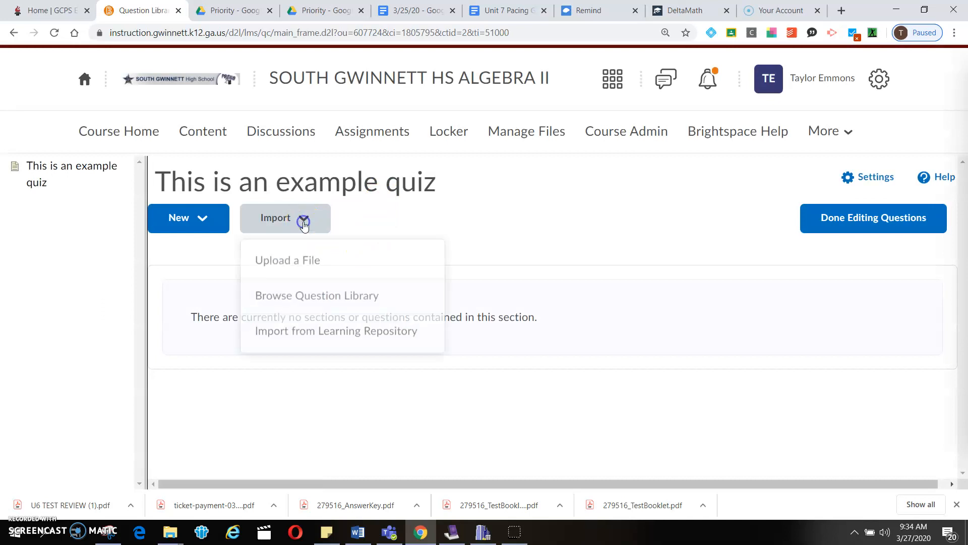
{"action": "left_click", "coordinate": [377, 298]}
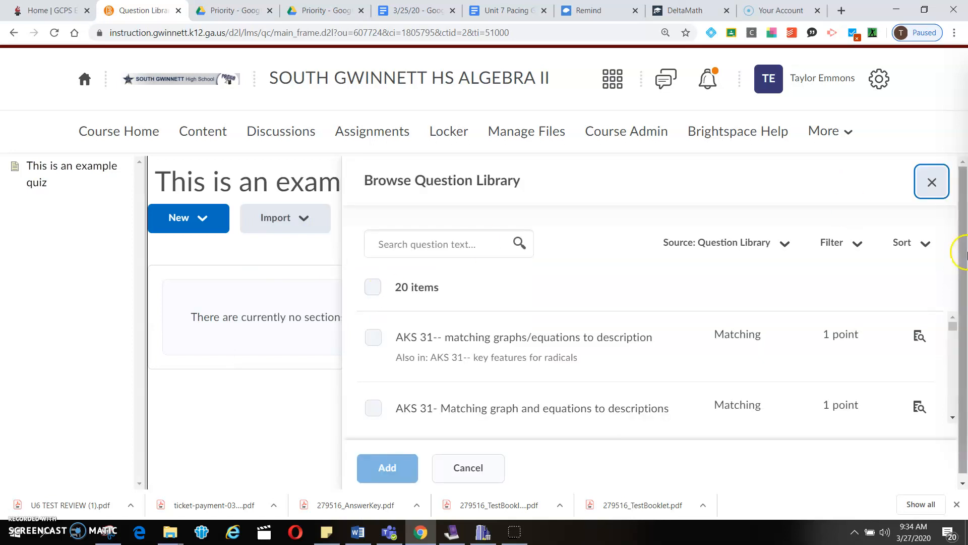
{"action": "left_click", "coordinate": [952, 326]}
{"action": "left_click_drag", "start_coordinate": [951, 331], "coordinate": [961, 427]}
{"action": "left_click", "coordinate": [422, 241]}
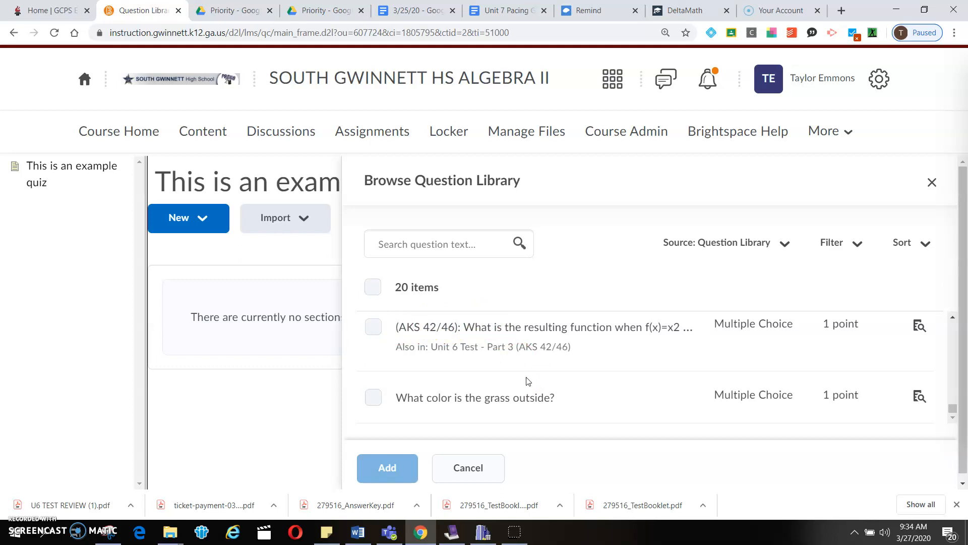
{"action": "left_click", "coordinate": [380, 397]}
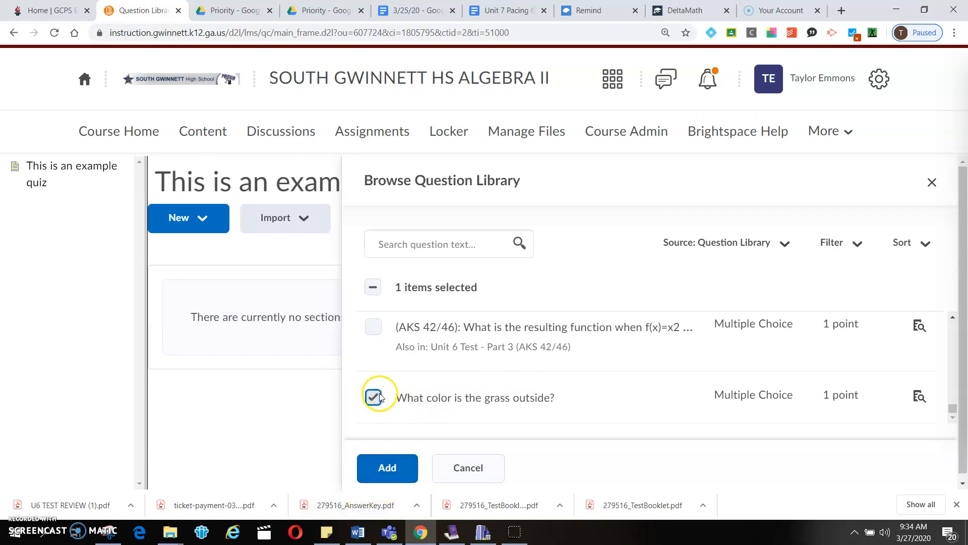
{"action": "left_click", "coordinate": [396, 466]}
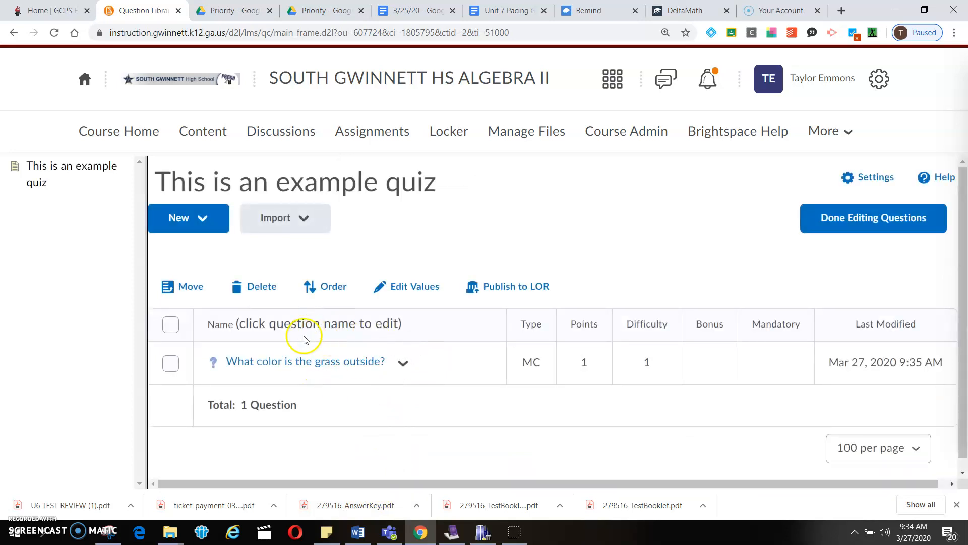
{"action": "left_click", "coordinate": [910, 229]}
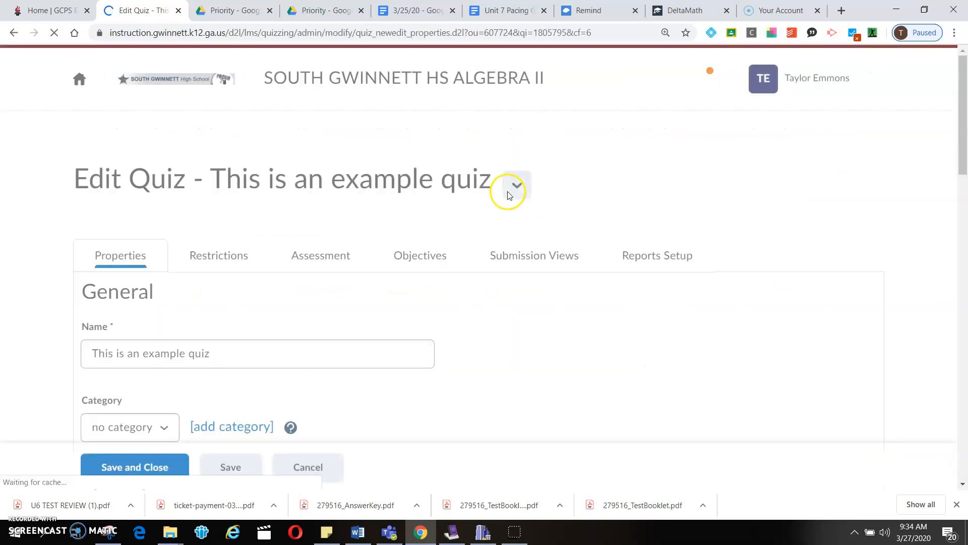
{"action": "scroll", "coordinate": [498, 355], "scroll_direction": "down", "scroll_amount": 10}
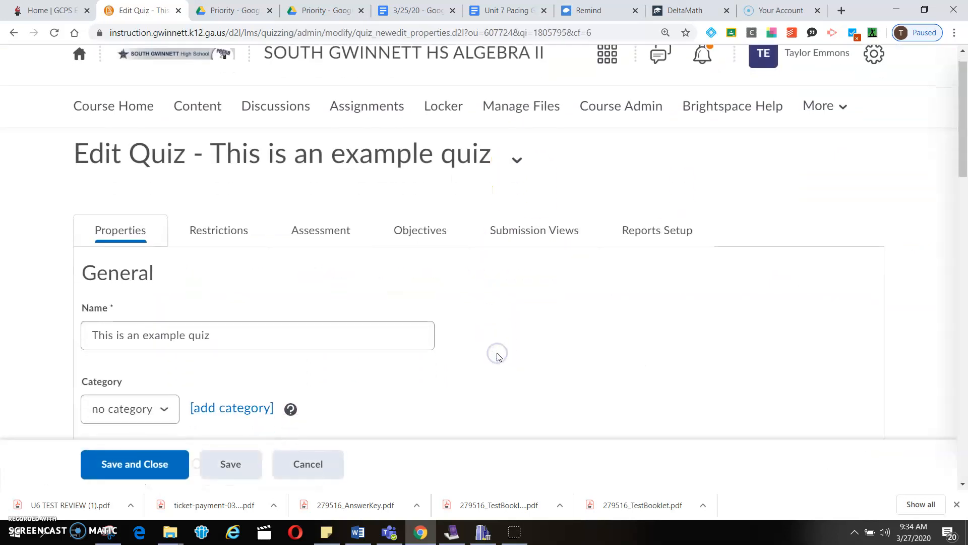
Turn on Disable right click in the example quiz's optional advanced properties.
{"action": "scroll", "coordinate": [496, 357], "scroll_direction": "down", "scroll_amount": 2}
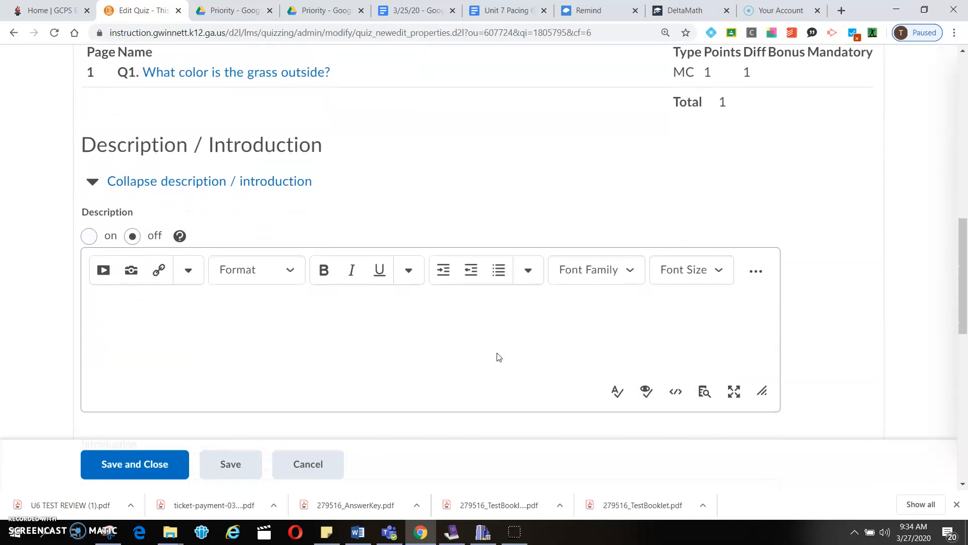
{"action": "left_click", "coordinate": [401, 301]}
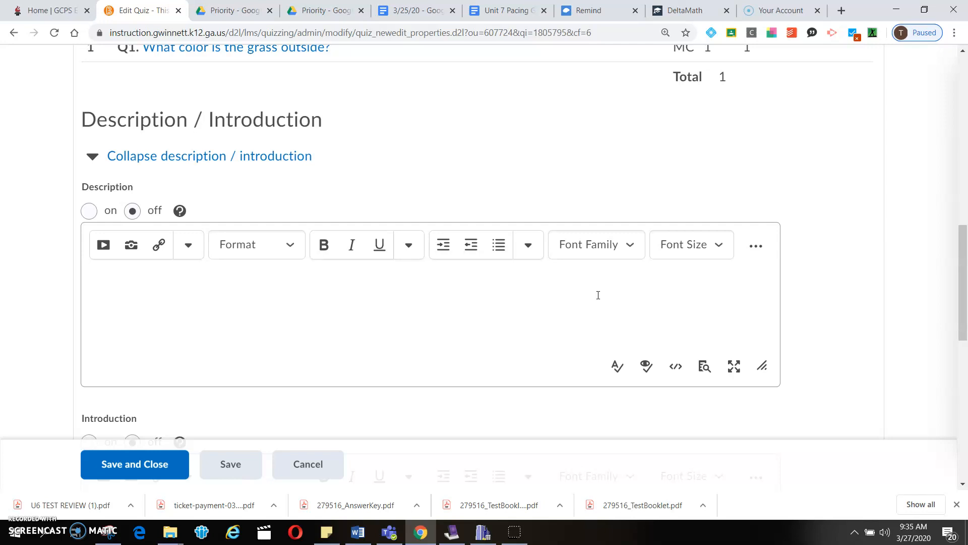
{"action": "left_click_drag", "start_coordinate": [958, 266], "coordinate": [964, 404]}
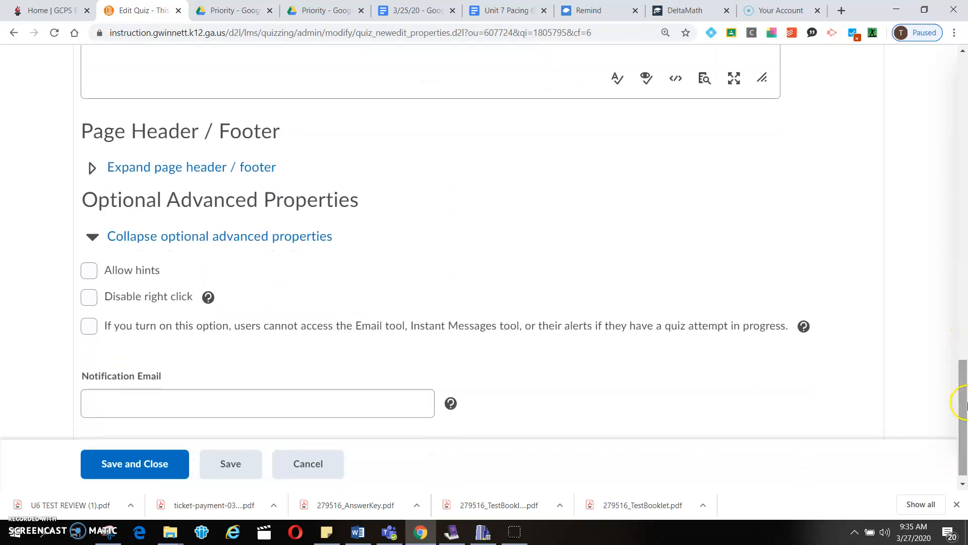
{"action": "left_click", "coordinate": [89, 297]}
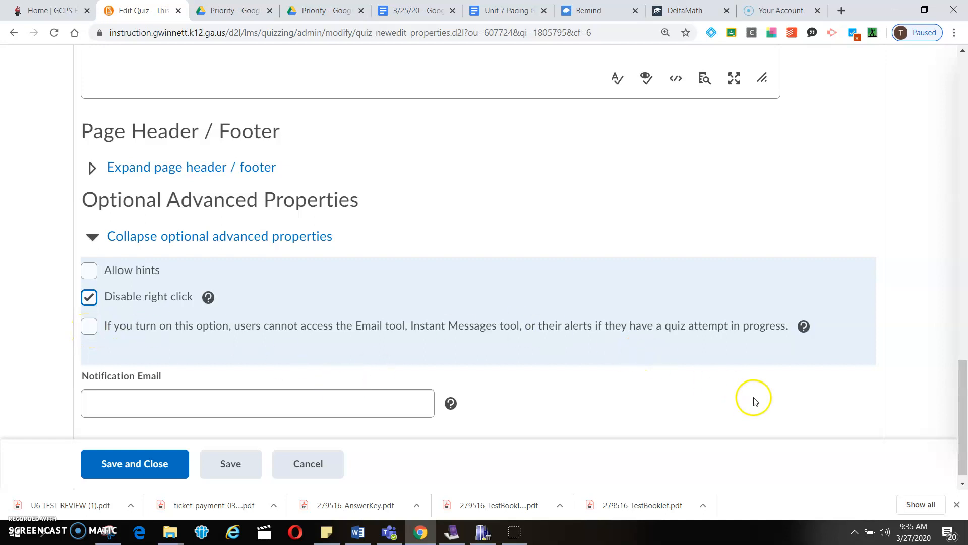
{"action": "left_click", "coordinate": [960, 403]}
{"action": "left_click_drag", "start_coordinate": [960, 403], "coordinate": [960, 423]}
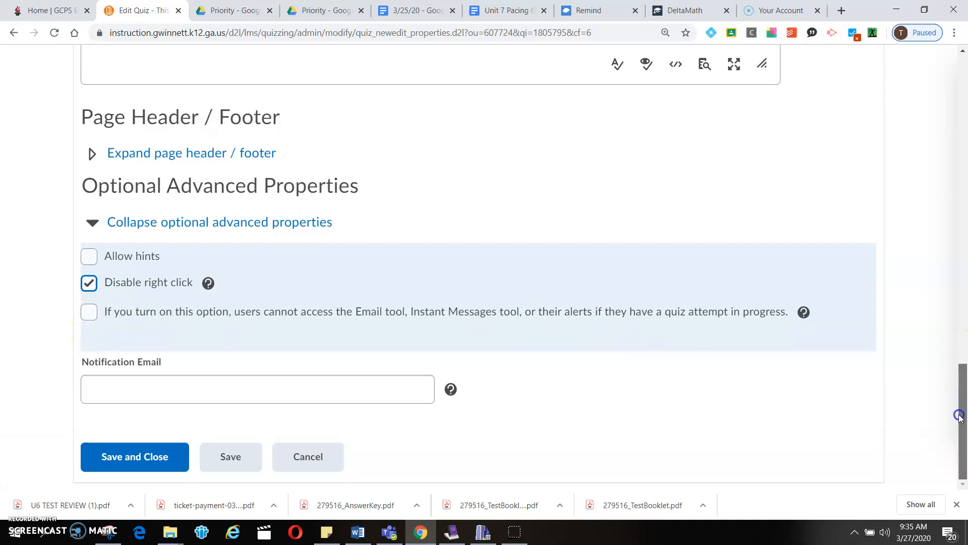
{"action": "left_click", "coordinate": [318, 398]}
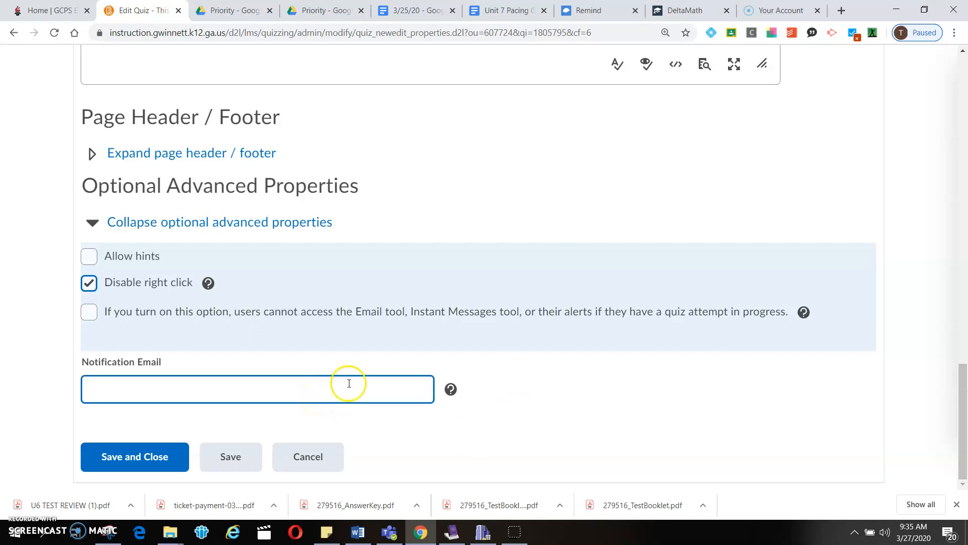
{"action": "left_click", "coordinate": [966, 407]}
{"action": "left_click_drag", "start_coordinate": [966, 406], "coordinate": [936, 71]}
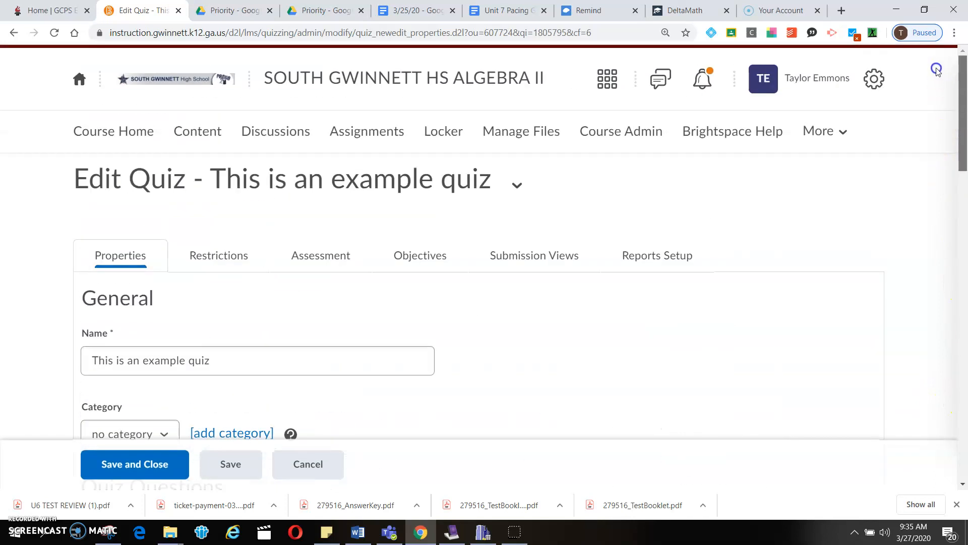
In the quiz's restrictions, enable a due date of 4/3/2020 at 1:35 PM.
{"action": "left_click", "coordinate": [218, 259]}
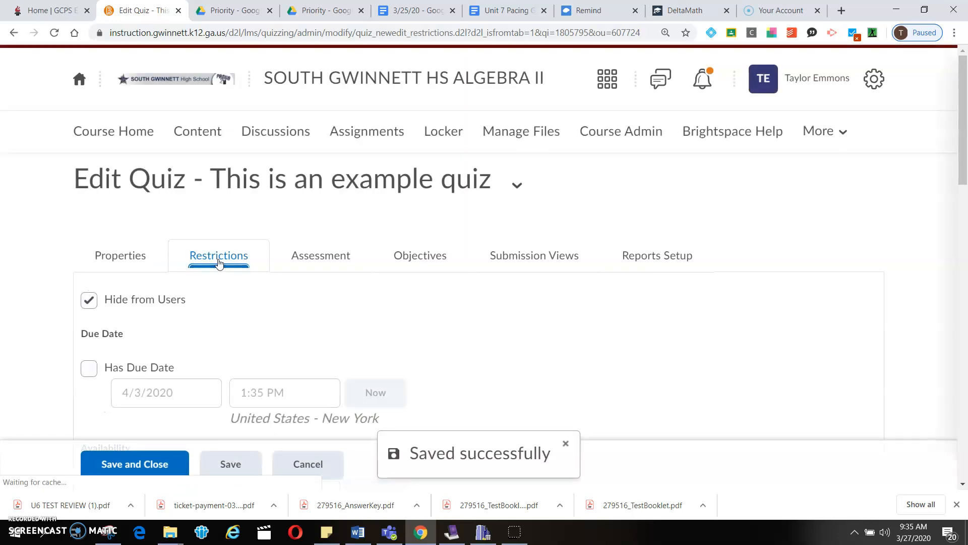
{"action": "left_click_drag", "start_coordinate": [965, 125], "coordinate": [965, 190]}
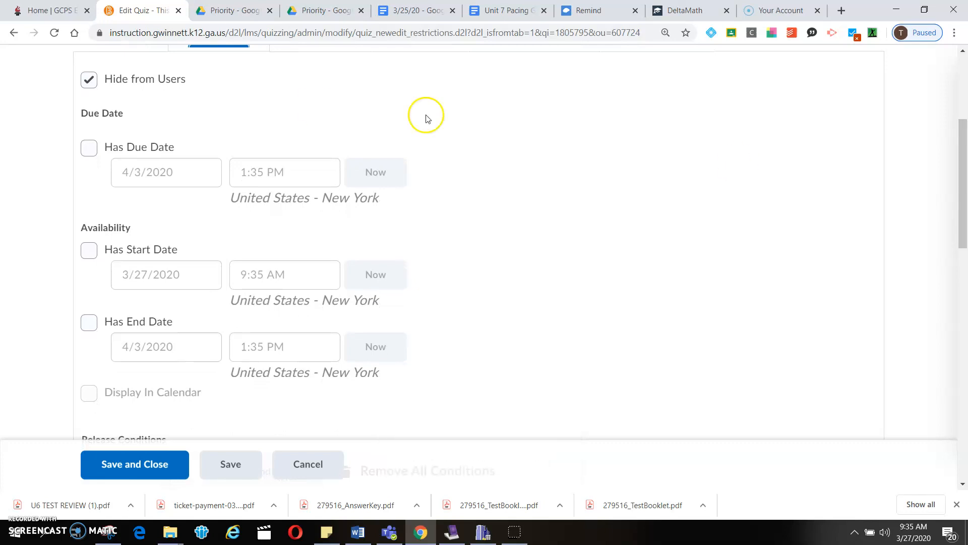
{"action": "left_click", "coordinate": [88, 148]}
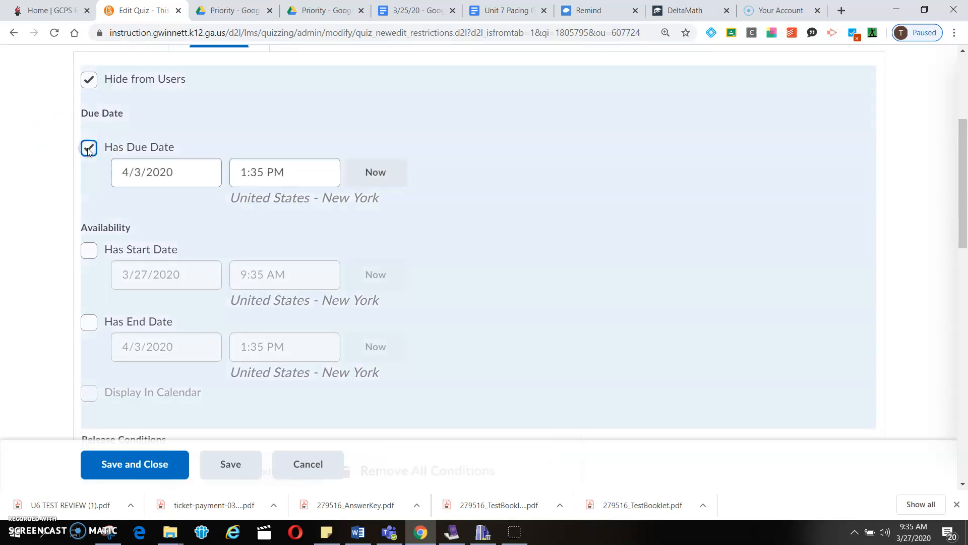
{"action": "left_click", "coordinate": [162, 173]}
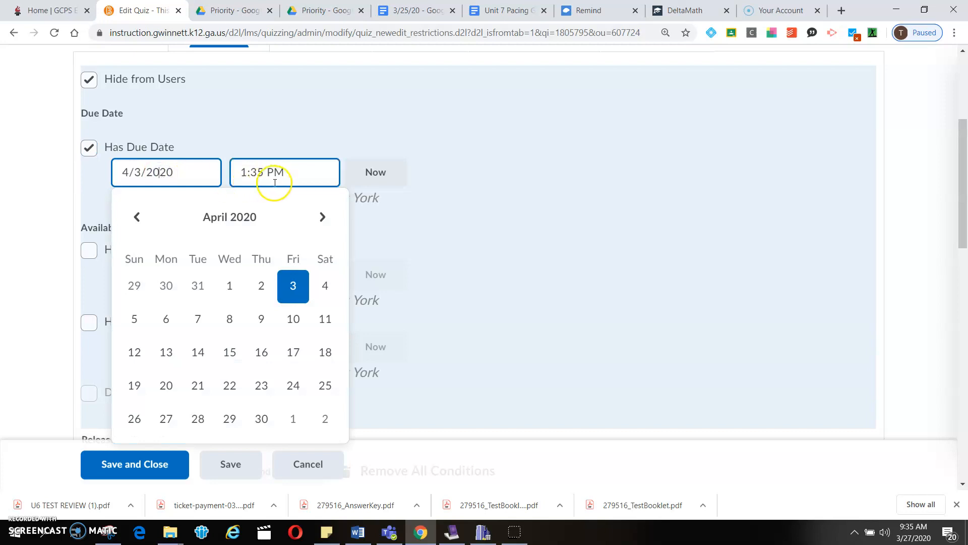
{"action": "left_click", "coordinate": [546, 209]}
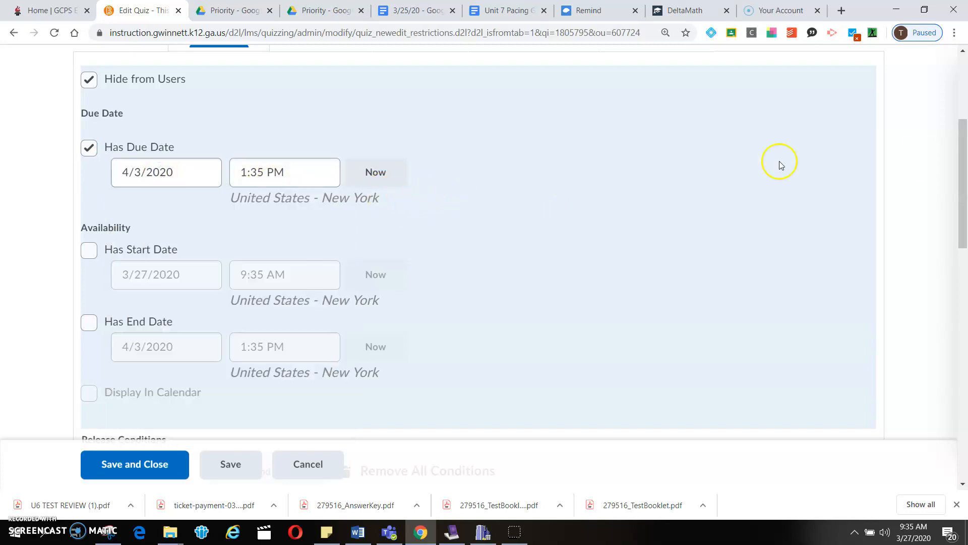
Review the quiz's password, IP restriction, timing and special access options in its restrictions.
{"action": "left_click_drag", "start_coordinate": [960, 162], "coordinate": [964, 303]}
{"action": "left_click", "coordinate": [169, 174]}
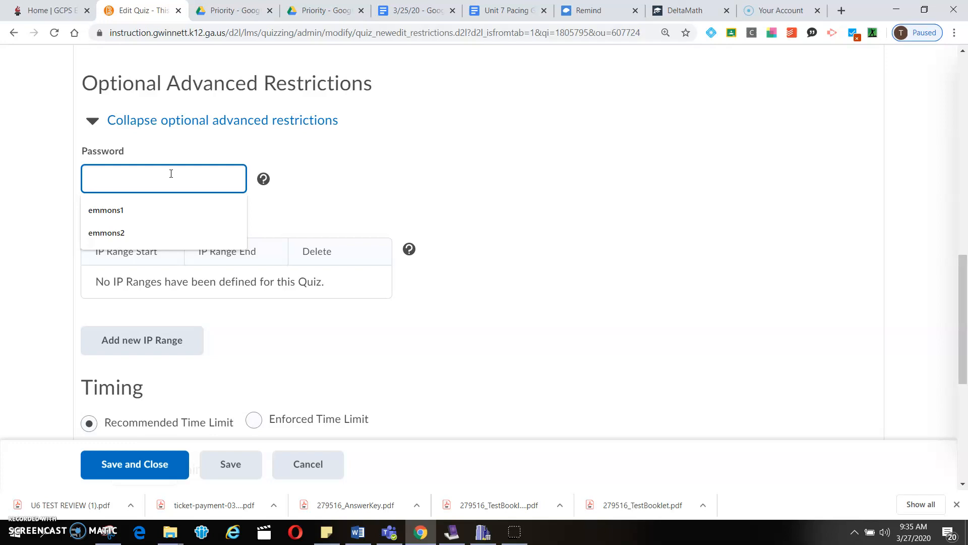
{"action": "left_click", "coordinate": [507, 162]}
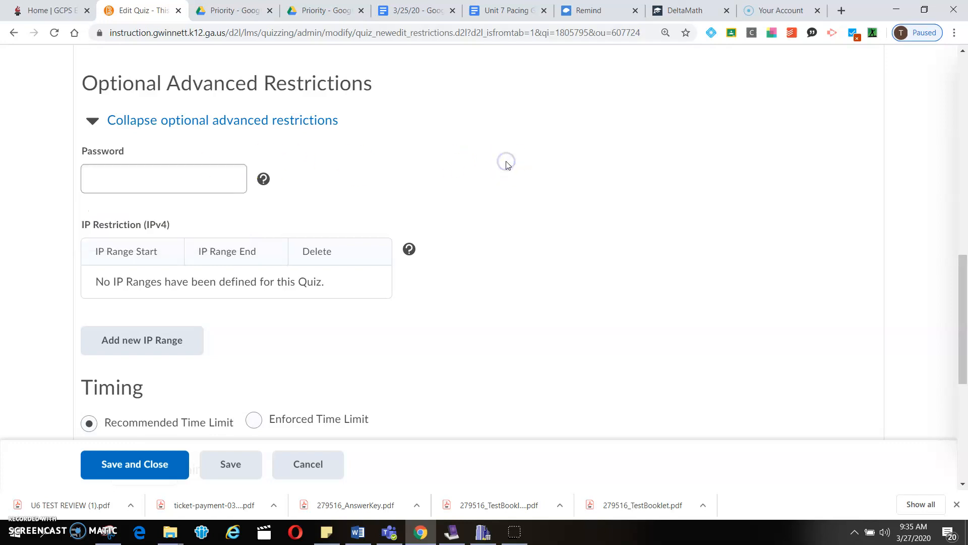
{"action": "scroll", "coordinate": [506, 162], "scroll_direction": "down", "scroll_amount": 1}
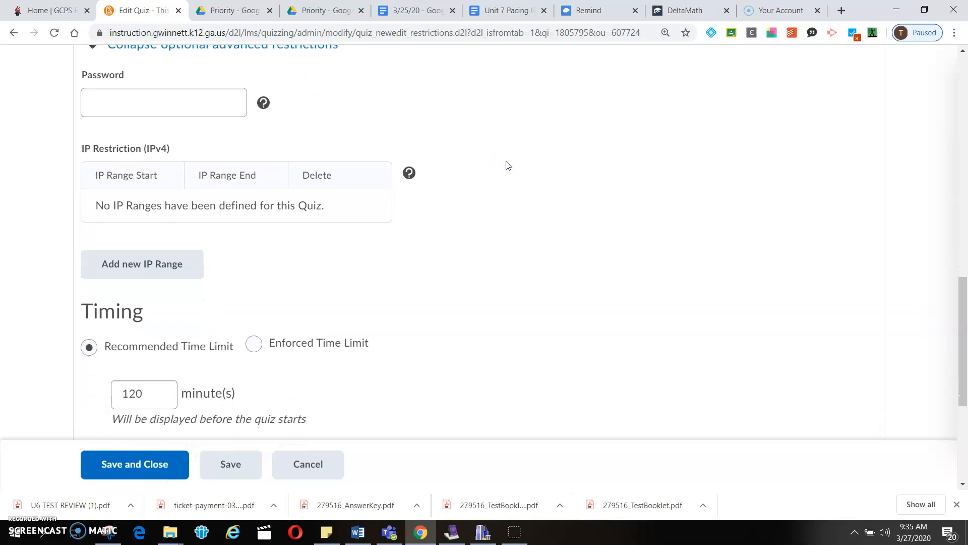
{"action": "left_click", "coordinate": [144, 271]}
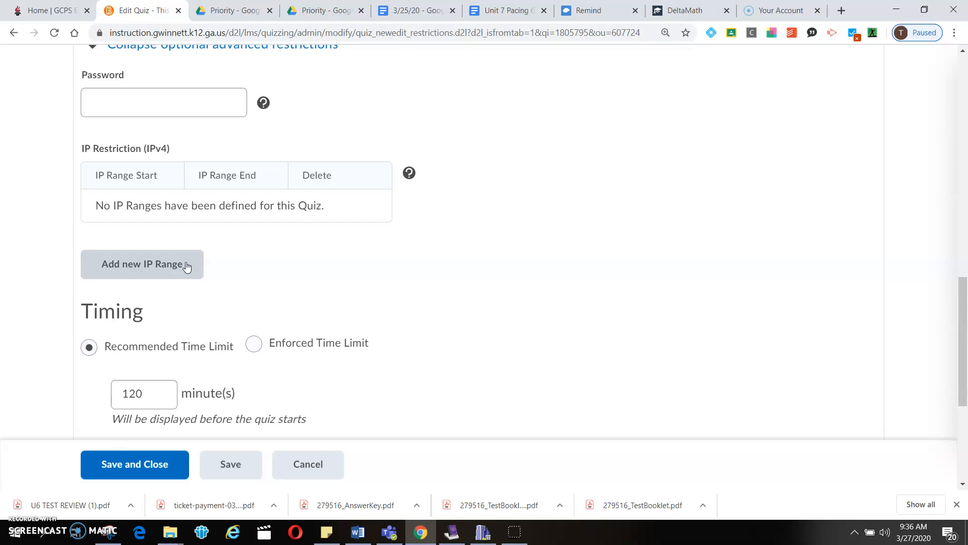
{"action": "left_click", "coordinate": [143, 397]}
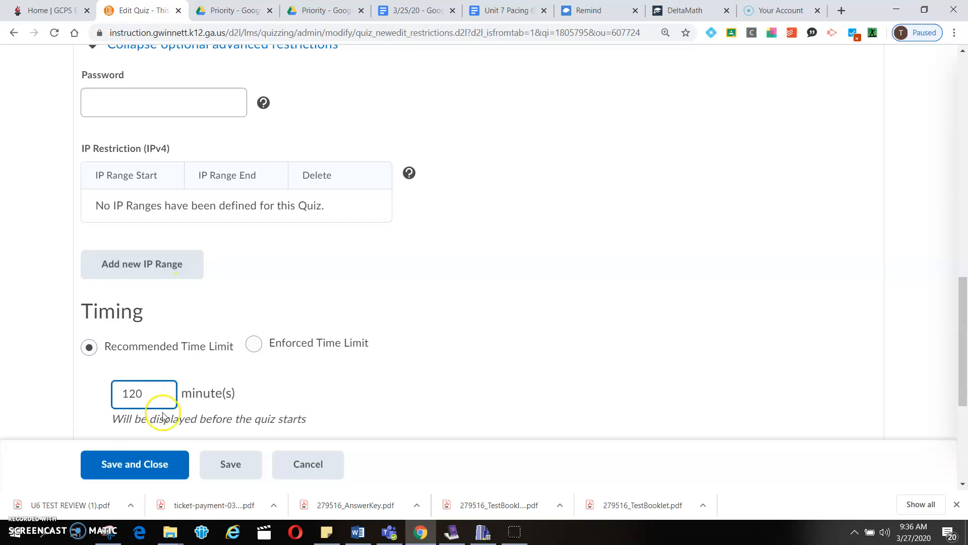
{"action": "left_click", "coordinate": [706, 335]}
{"action": "scroll", "coordinate": [706, 338], "scroll_direction": "down", "scroll_amount": 3}
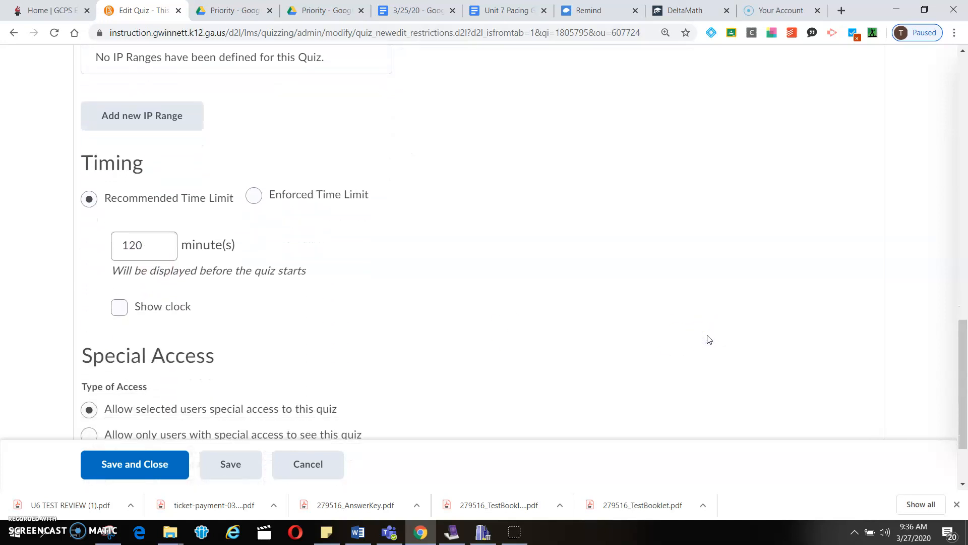
{"action": "scroll", "coordinate": [709, 339], "scroll_direction": "down", "scroll_amount": 1}
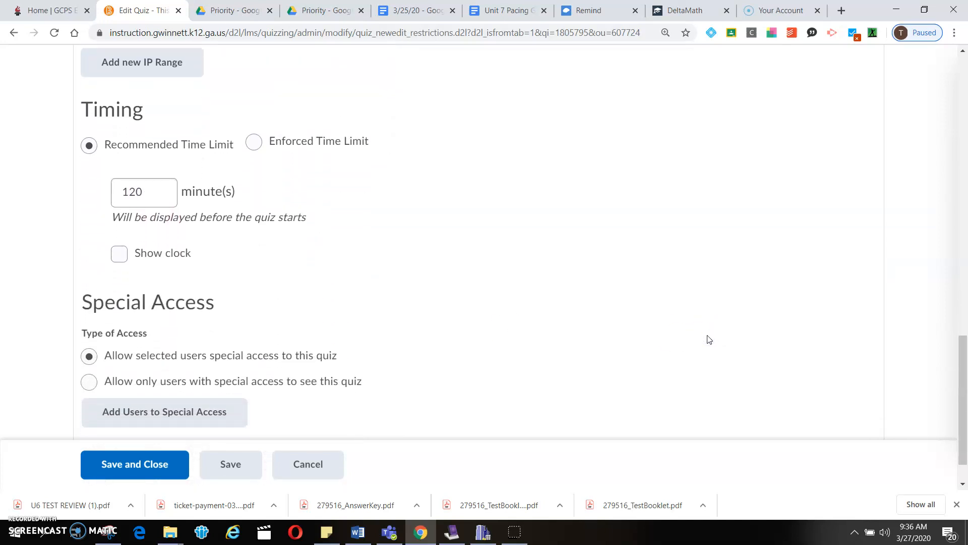
{"action": "scroll", "coordinate": [709, 338], "scroll_direction": "down", "scroll_amount": 1}
{"action": "scroll", "coordinate": [709, 339], "scroll_direction": "up", "scroll_amount": 3}
{"action": "scroll", "coordinate": [709, 338], "scroll_direction": "up", "scroll_amount": 15}
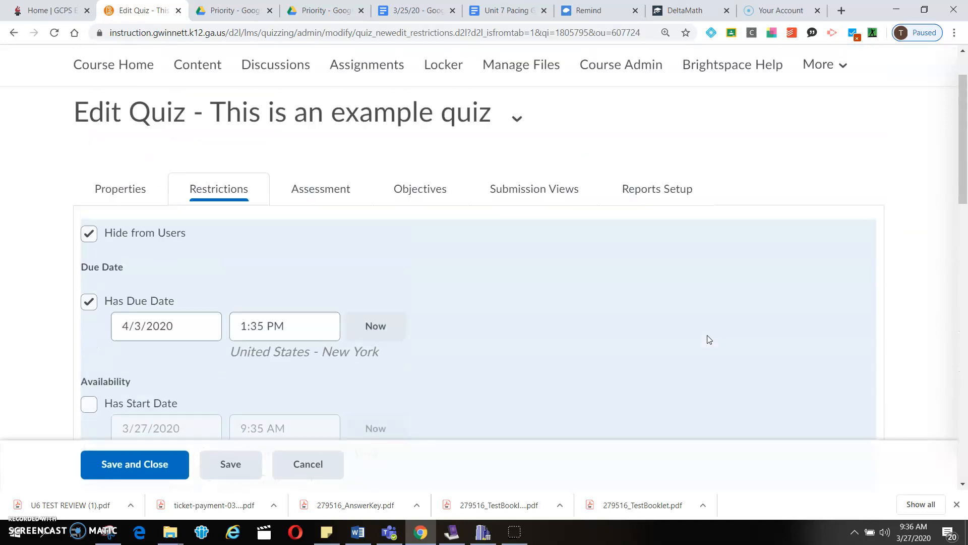
{"action": "left_click_drag", "start_coordinate": [963, 121], "coordinate": [964, 403]}
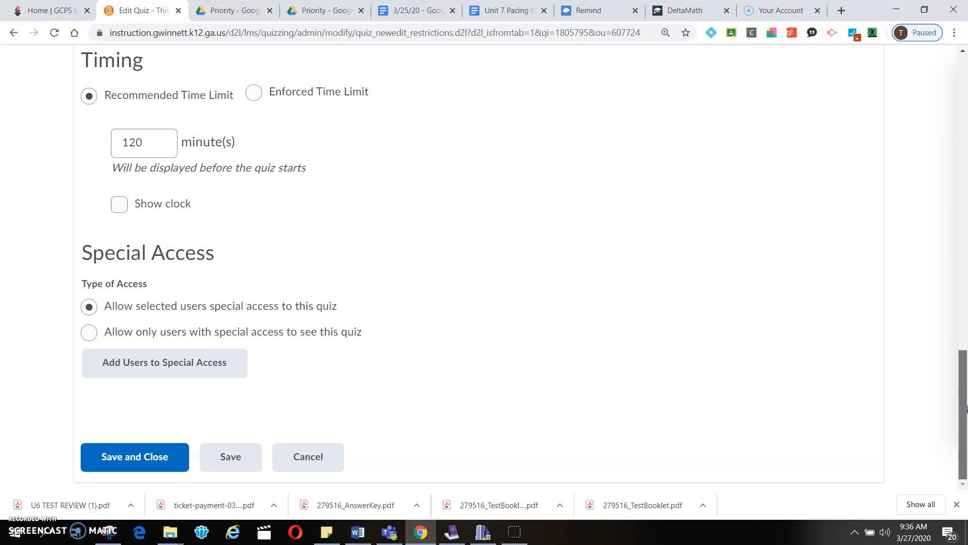
{"action": "left_click_drag", "start_coordinate": [966, 409], "coordinate": [919, 108]}
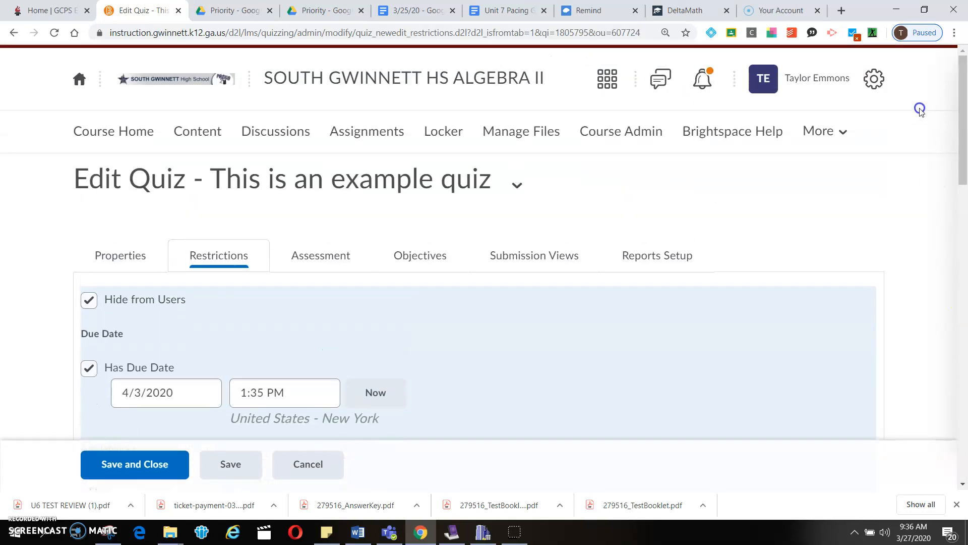
In the quiz's assessment settings, set the overall grade calculation to First Attempt.
{"action": "left_click", "coordinate": [310, 262]}
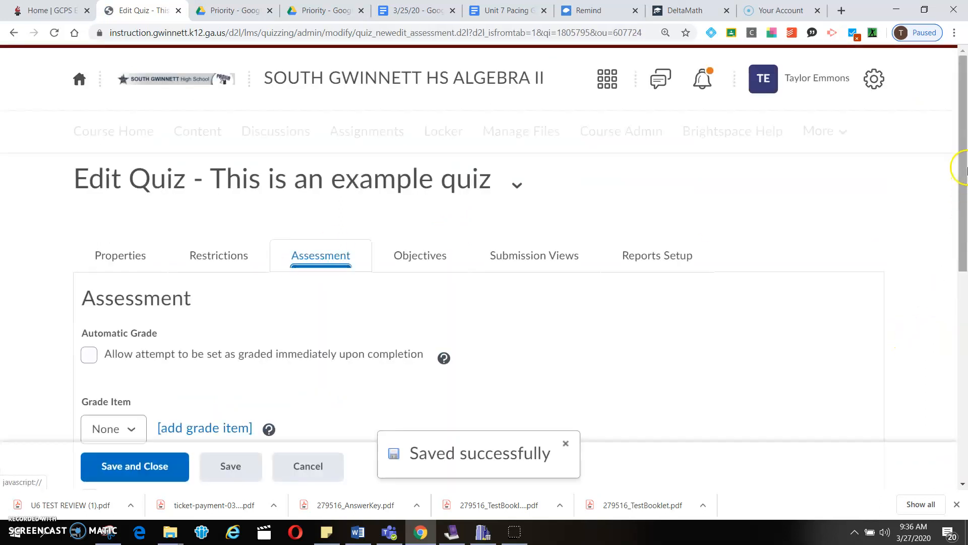
{"action": "left_click_drag", "start_coordinate": [963, 159], "coordinate": [963, 263]}
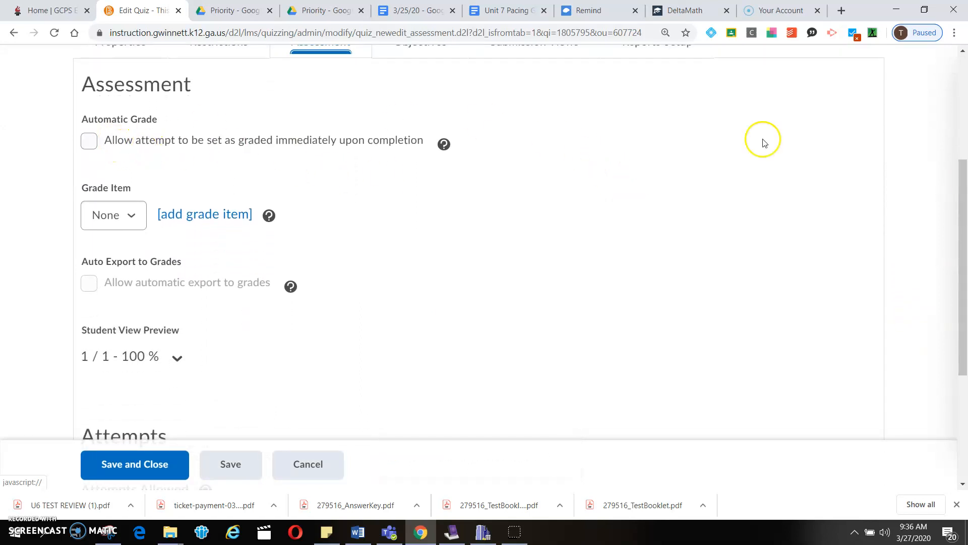
{"action": "left_click_drag", "start_coordinate": [965, 171], "coordinate": [965, 270]}
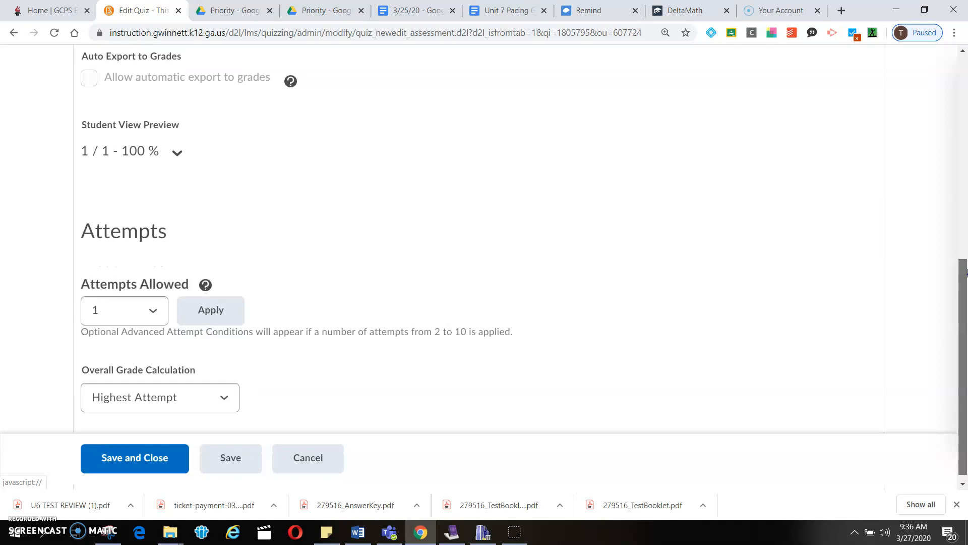
{"action": "left_click", "coordinate": [168, 398]}
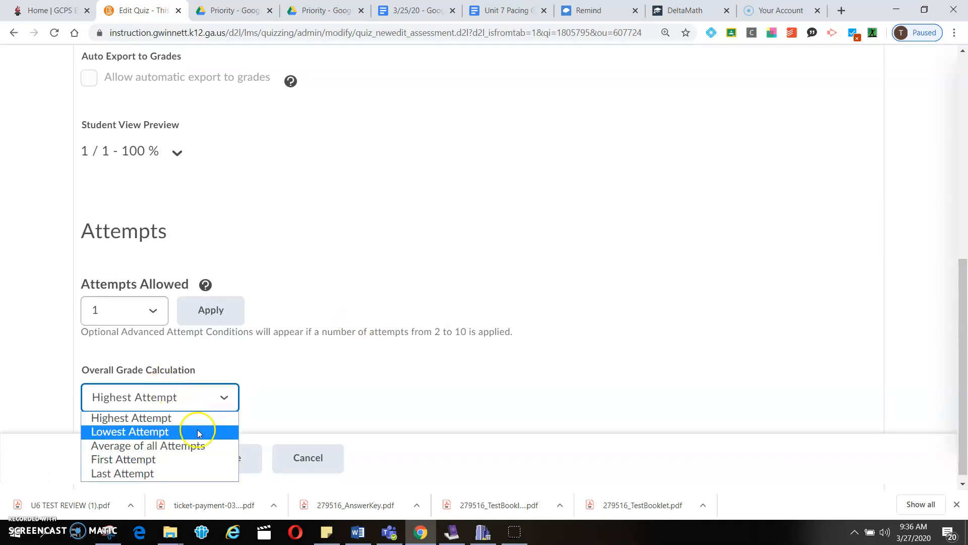
{"action": "left_click", "coordinate": [210, 457]}
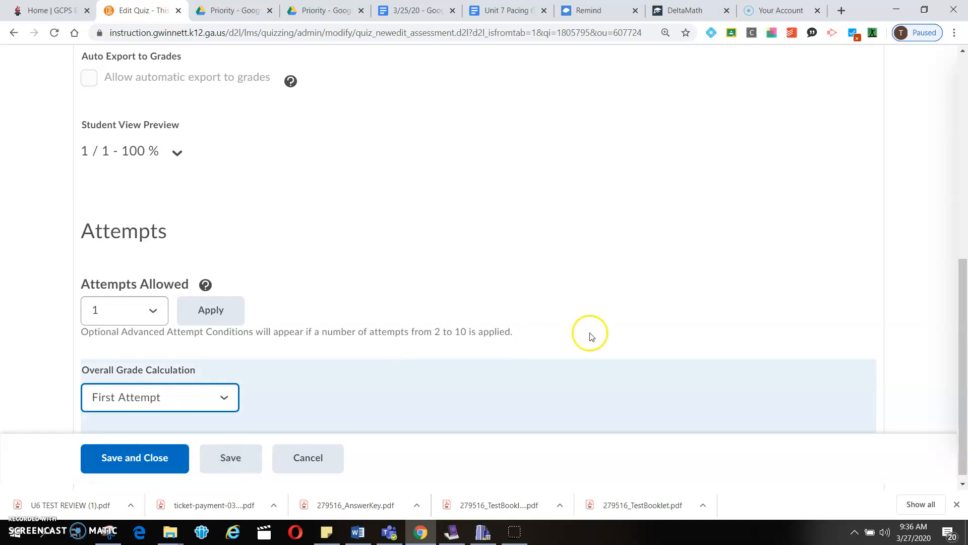
{"action": "left_click_drag", "start_coordinate": [964, 303], "coordinate": [964, 119]}
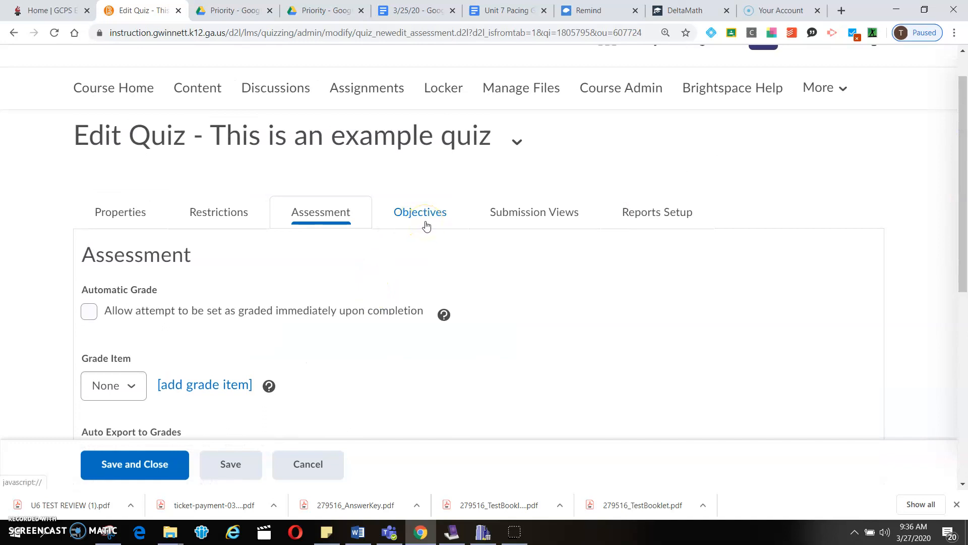
Save and close the example quiz.
{"action": "left_click", "coordinate": [527, 212]}
{"action": "left_click", "coordinate": [964, 80]}
{"action": "left_click_drag", "start_coordinate": [964, 105], "coordinate": [964, 293]}
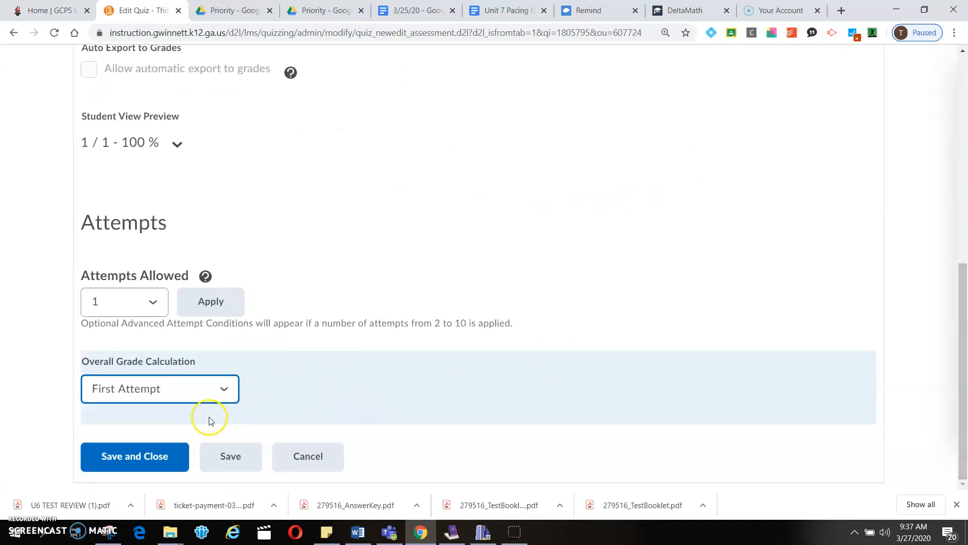
{"action": "left_click", "coordinate": [149, 457]}
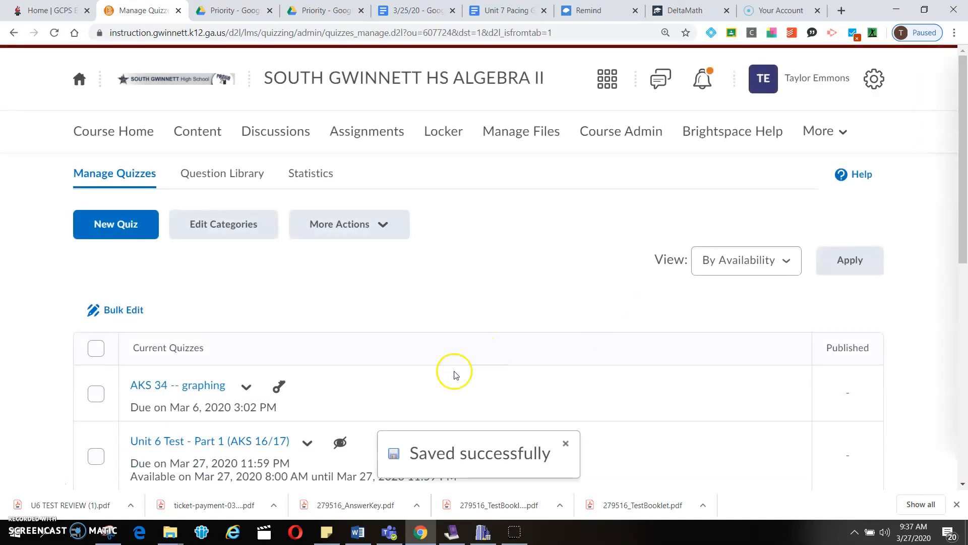
Examine the available actions for "This is an example quiz" in the list of current quizzes.
{"action": "left_click_drag", "start_coordinate": [964, 184], "coordinate": [964, 347]}
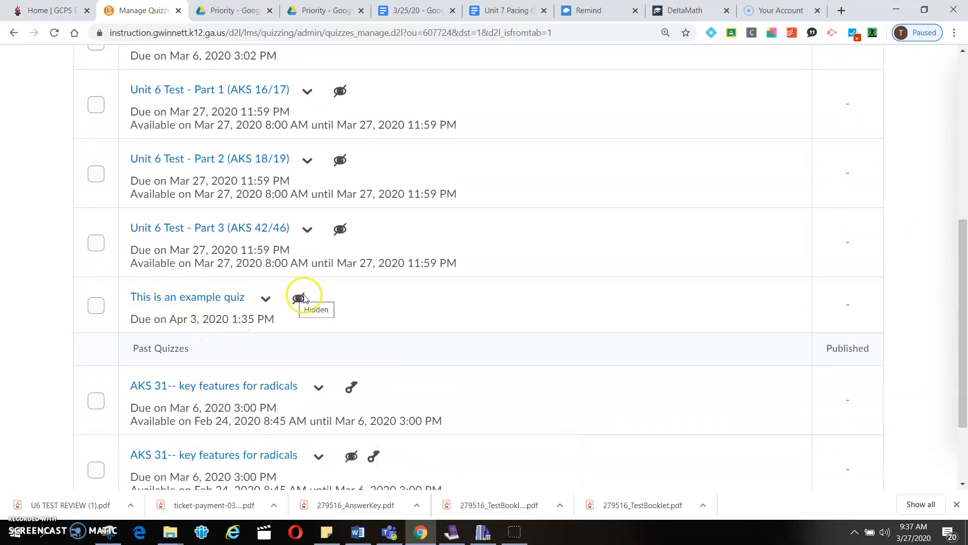
{"action": "left_click", "coordinate": [266, 299]}
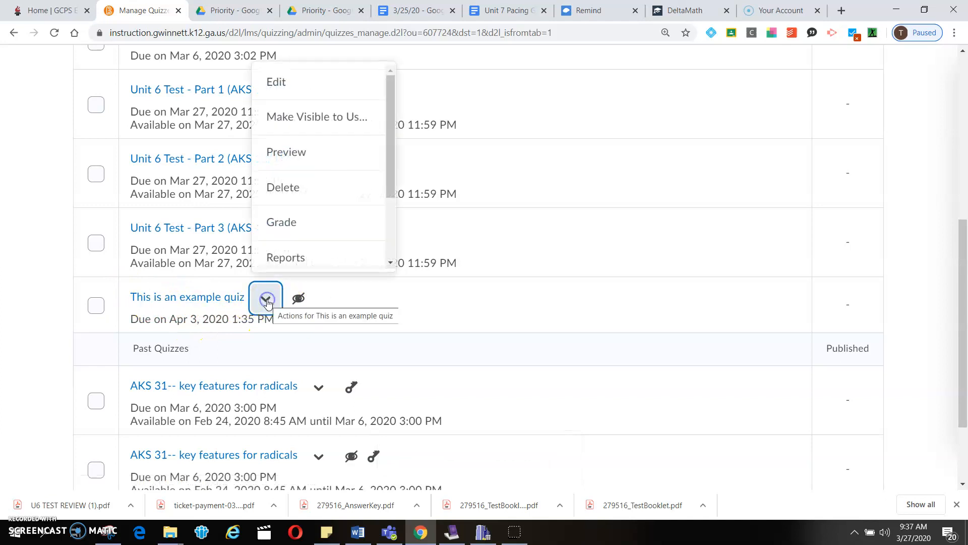
{"action": "left_click", "coordinate": [331, 119]}
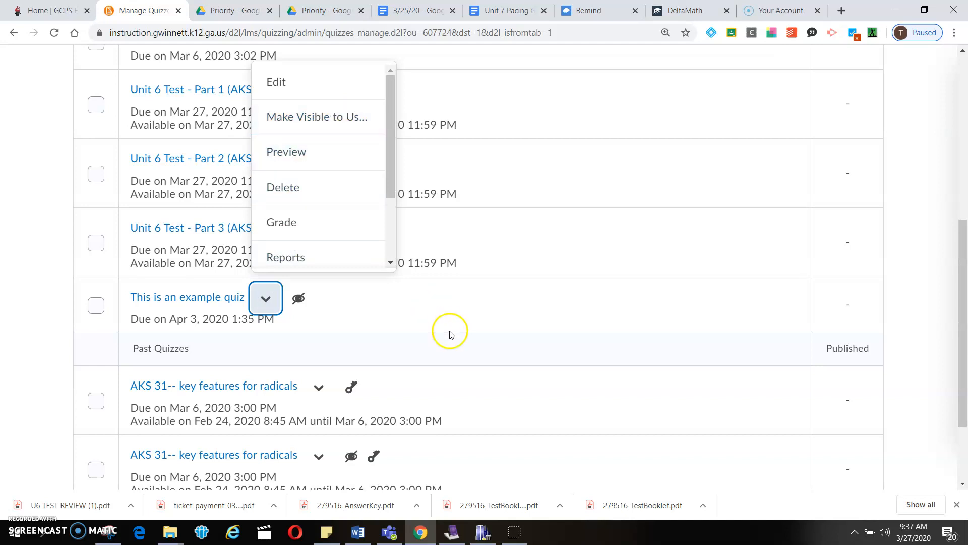
{"action": "left_click", "coordinate": [946, 267]}
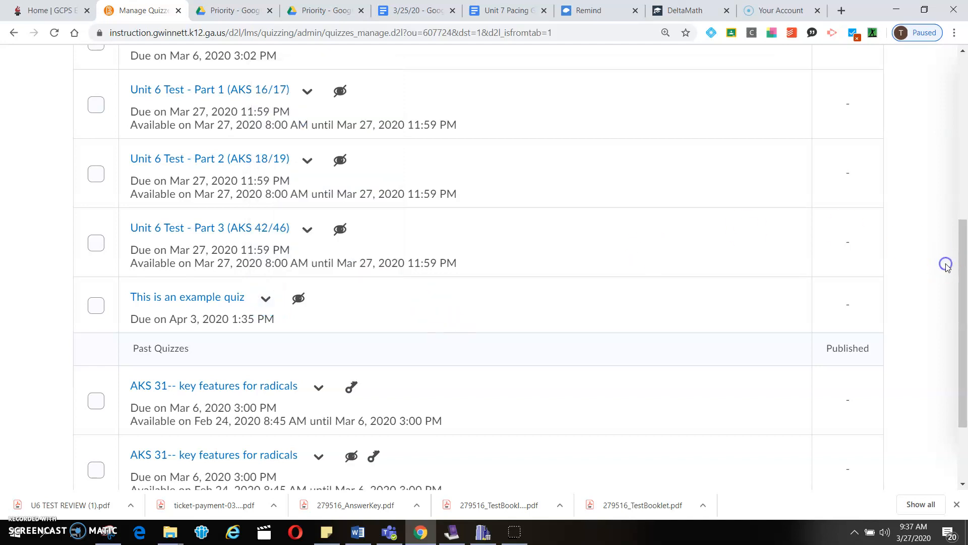
{"action": "left_click_drag", "start_coordinate": [964, 271], "coordinate": [964, 66]}
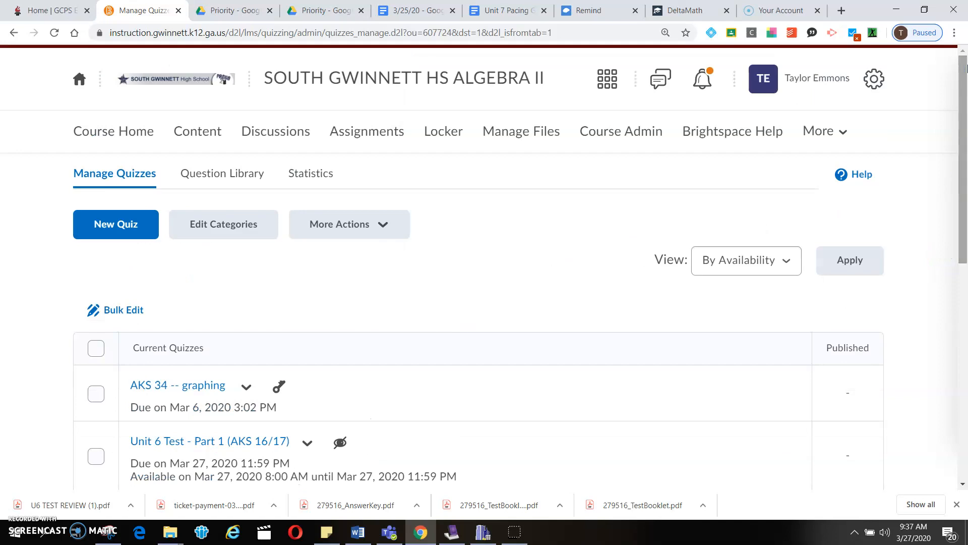
Search the course list for "algebra ii" and open the teacher's own 2020S2 ALGEBRA II course.
{"action": "left_click", "coordinate": [606, 88]}
{"action": "left_click", "coordinate": [596, 150]}
{"action": "type", "text": "algebra ii"}
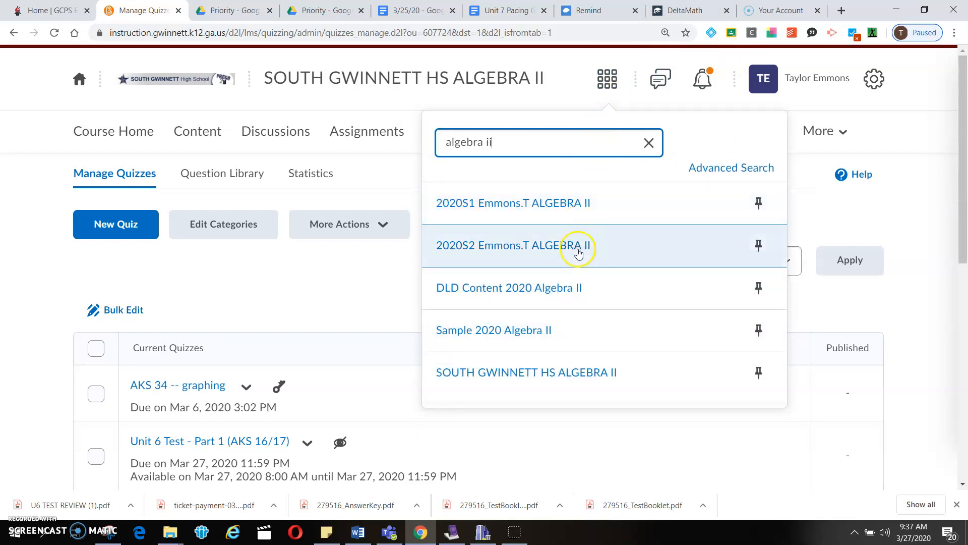
{"action": "left_click", "coordinate": [578, 251]}
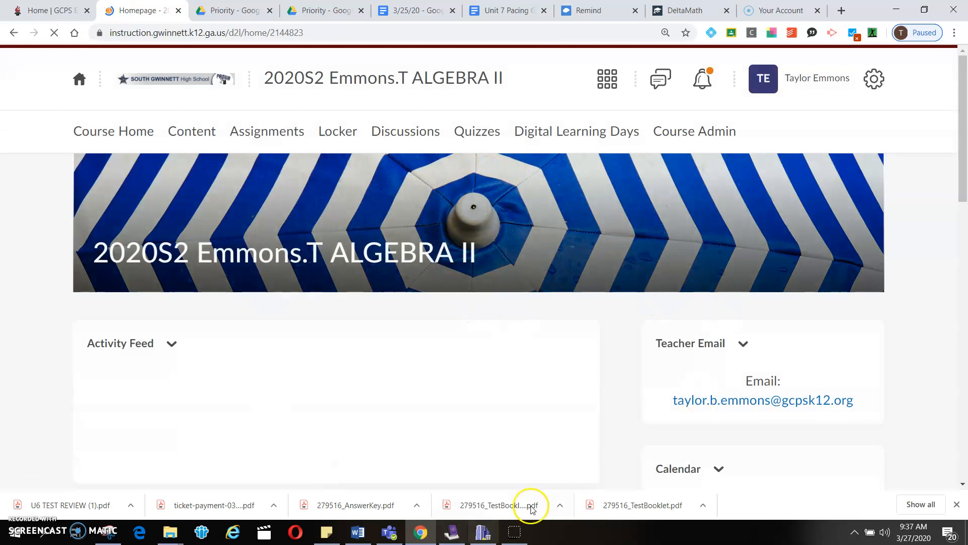
Open Import/Export/Copy Components for the 2020S2 ALGEBRA II course.
{"action": "left_click", "coordinate": [877, 86]}
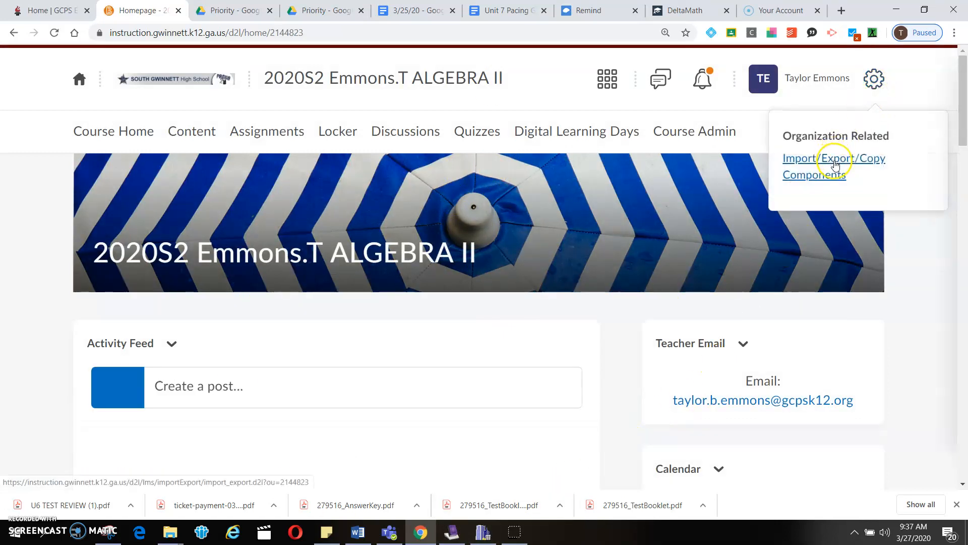